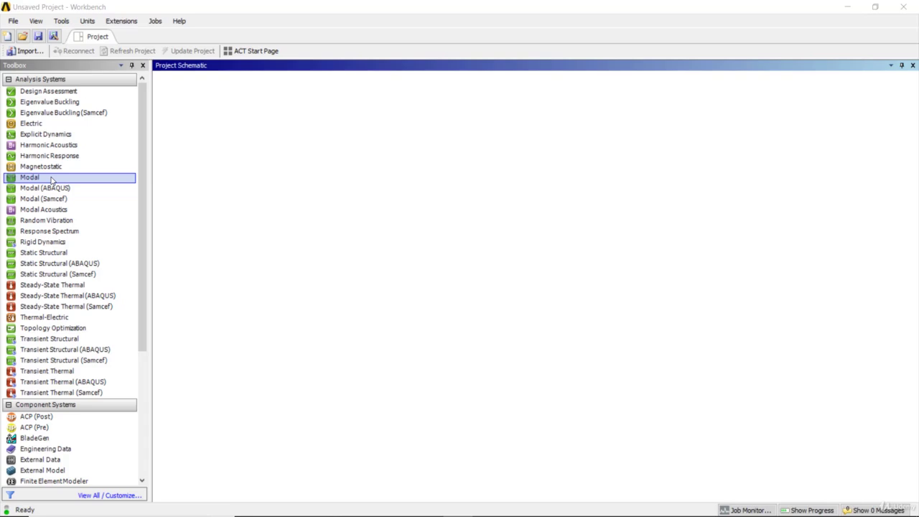
Step: Create a Modal analysis system and add Titanium Alloy from the General Materials library to its engineering data
drag(52, 180, 200, 122)
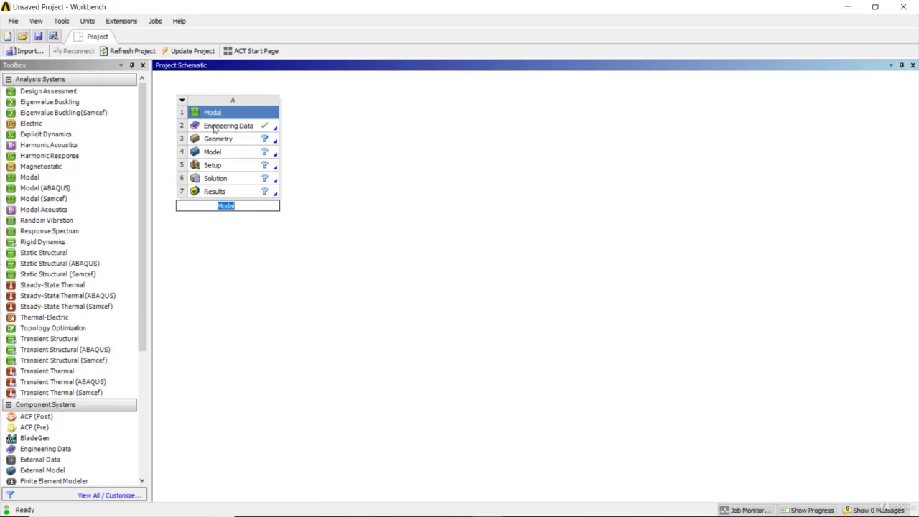
double_click(214, 127)
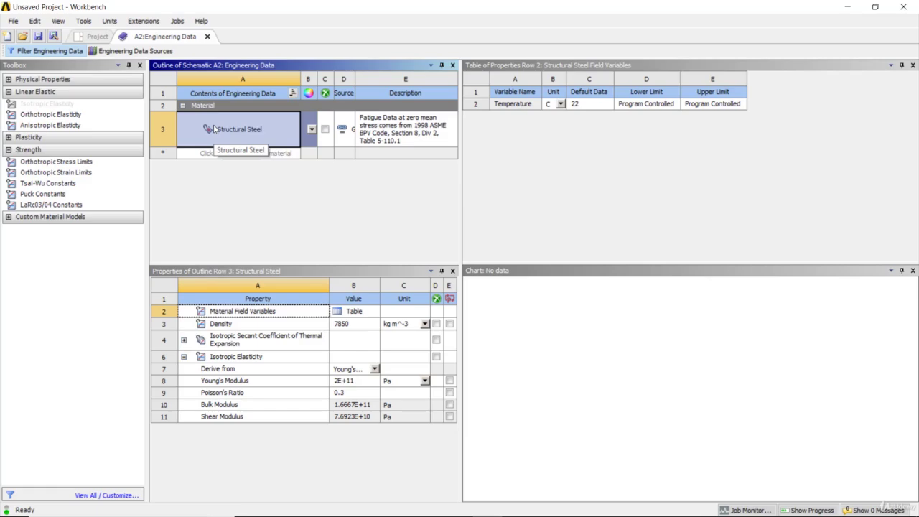
click(138, 51)
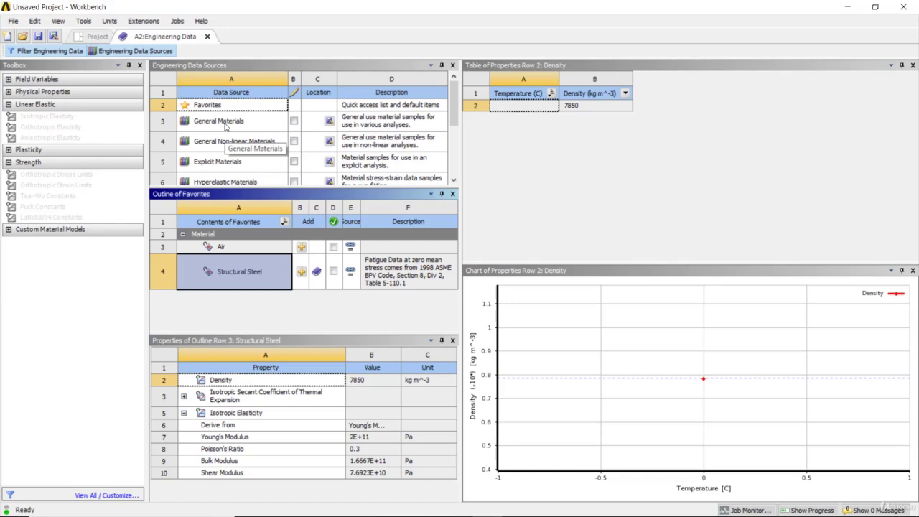
click(224, 122)
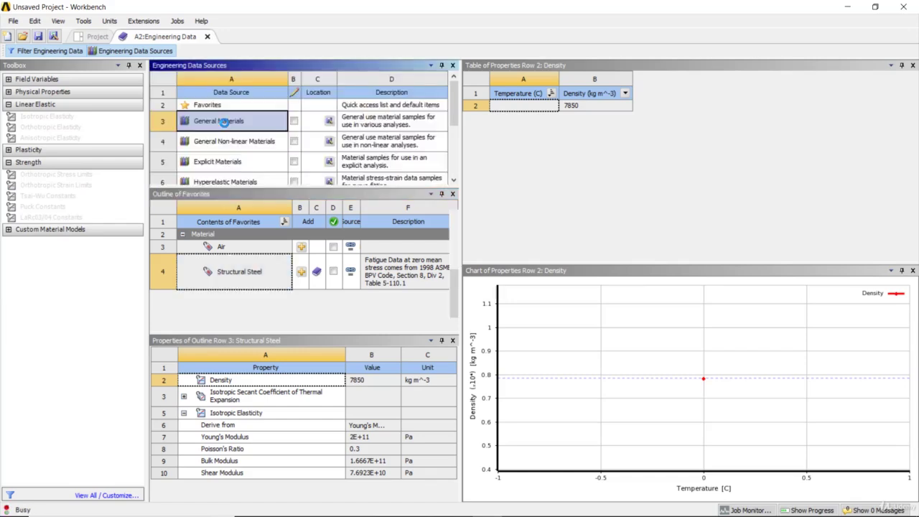
scroll(307, 273, up, 3)
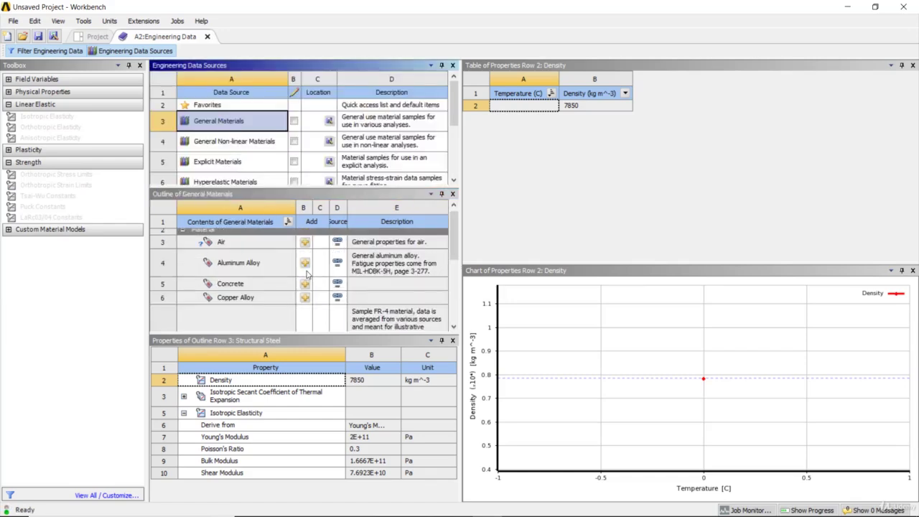
scroll(307, 273, down, 5)
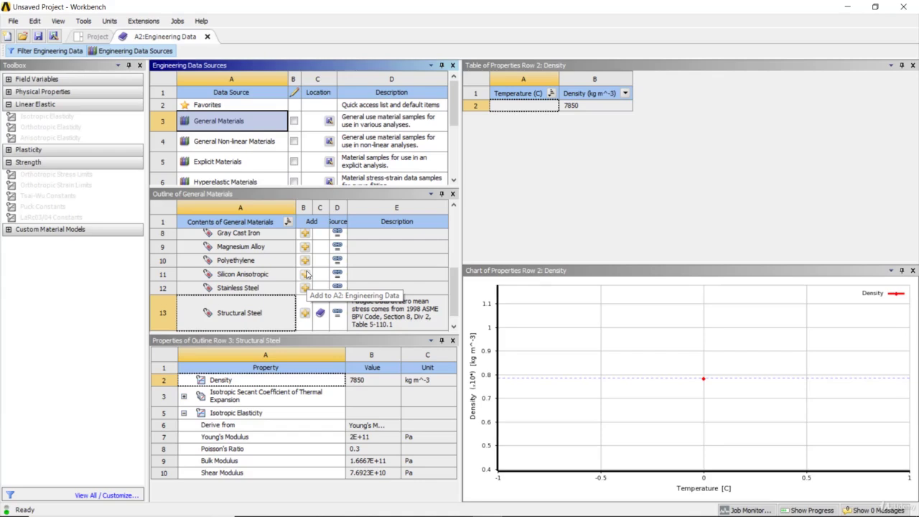
scroll(307, 274, down, 1)
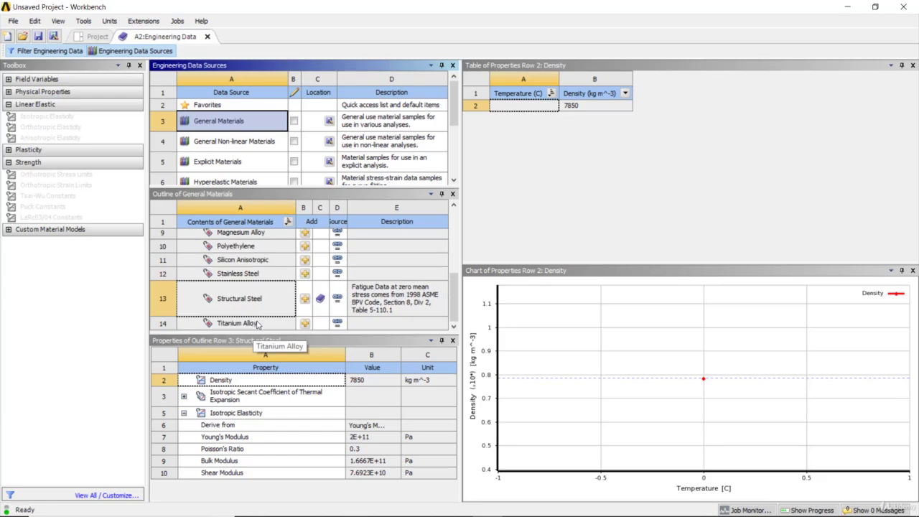
click(305, 324)
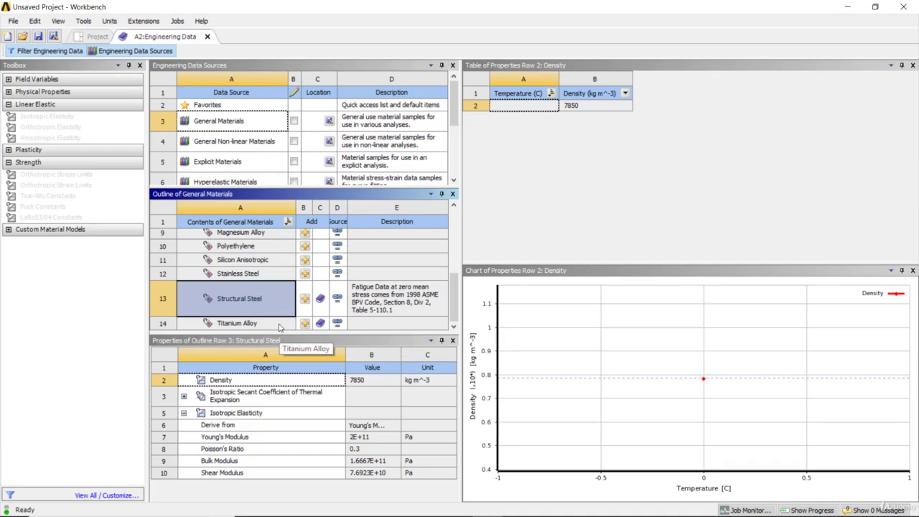
click(207, 36)
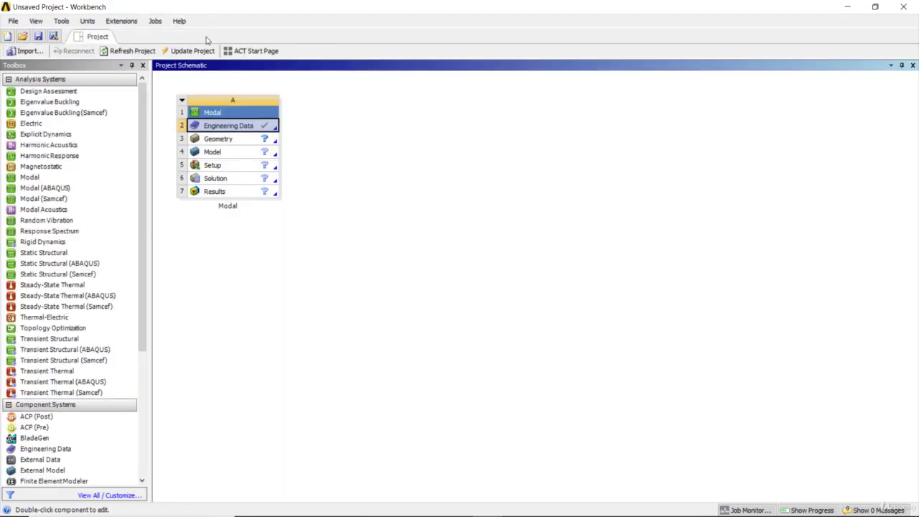
Step: Import wing.iges from the Modal Analysis course folder as the Modal system's geometry
click(218, 139)
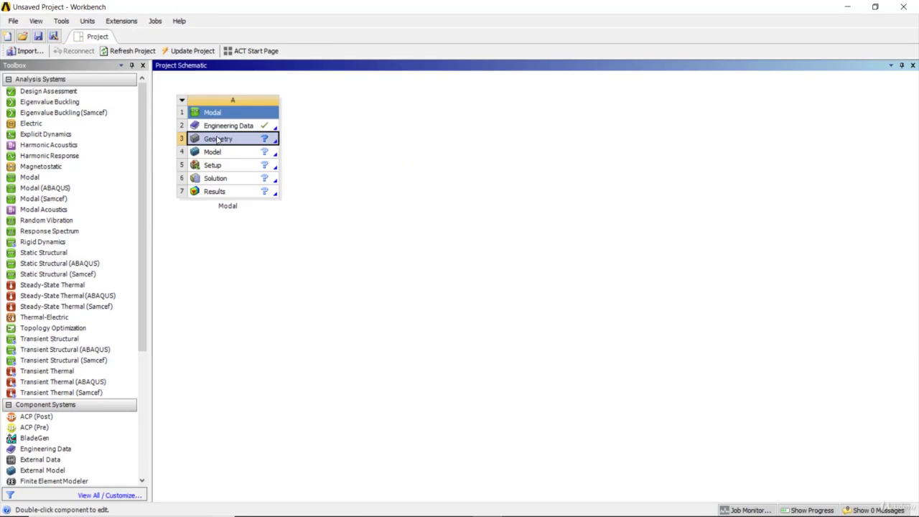
right_click(217, 139)
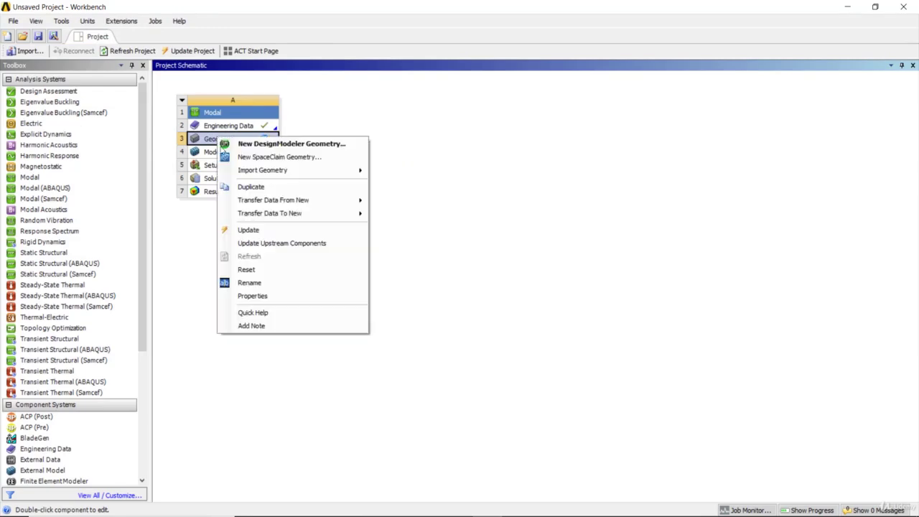
mouse_move(244, 170)
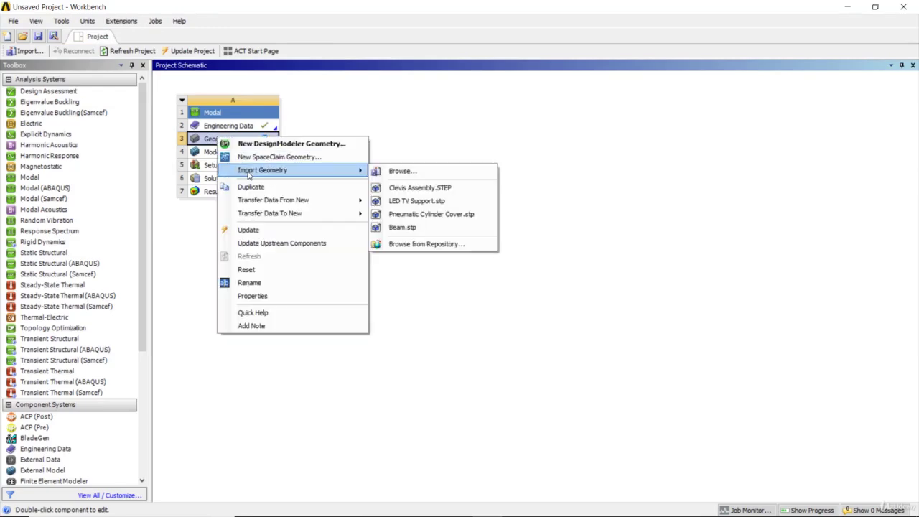
click(388, 172)
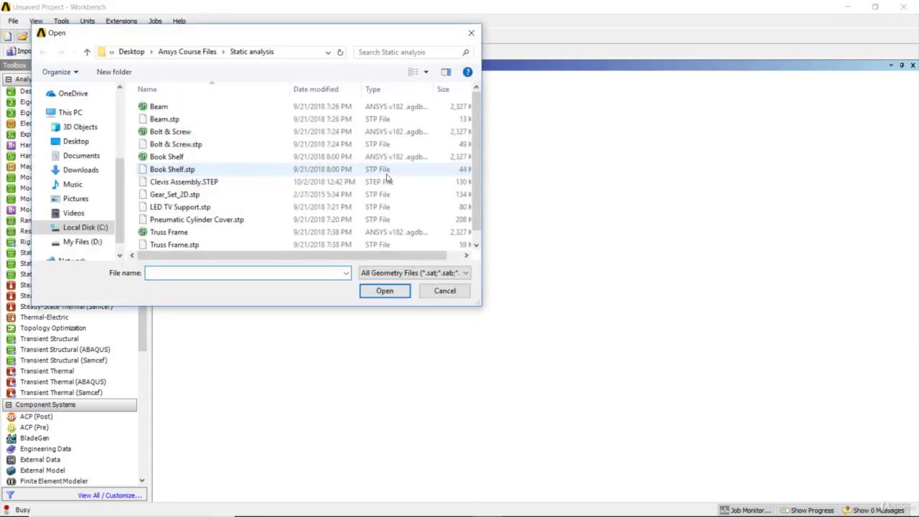
click(195, 53)
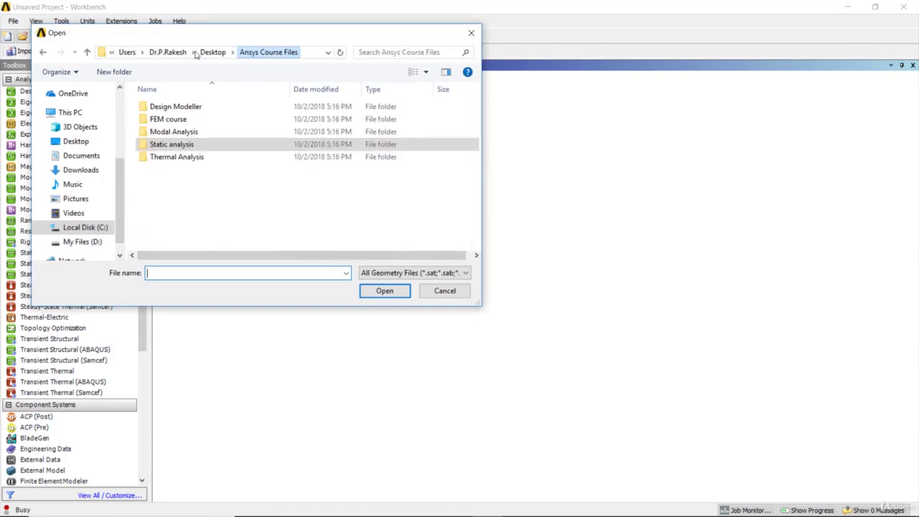
double_click(197, 132)
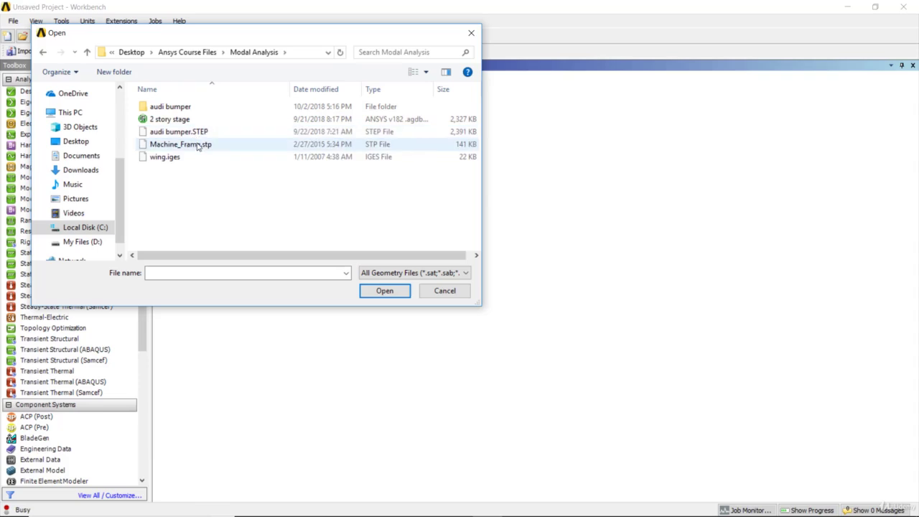
click(194, 159)
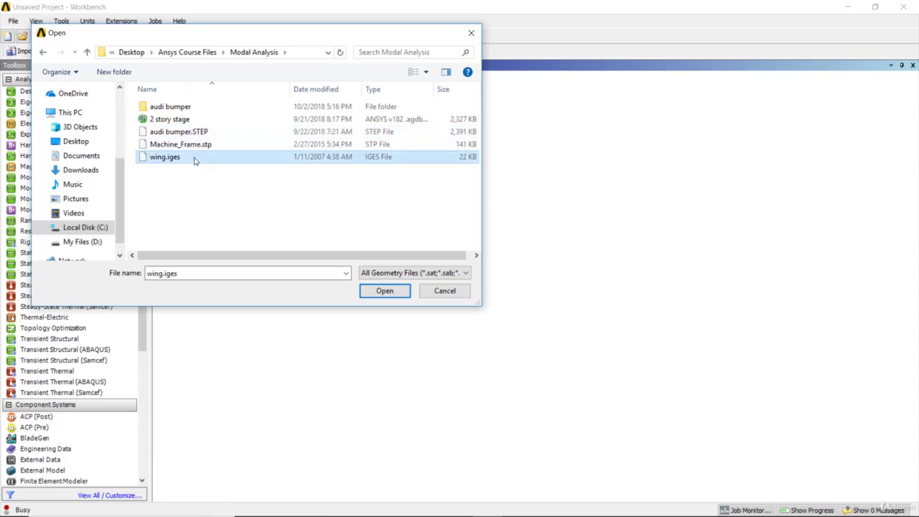
click(382, 290)
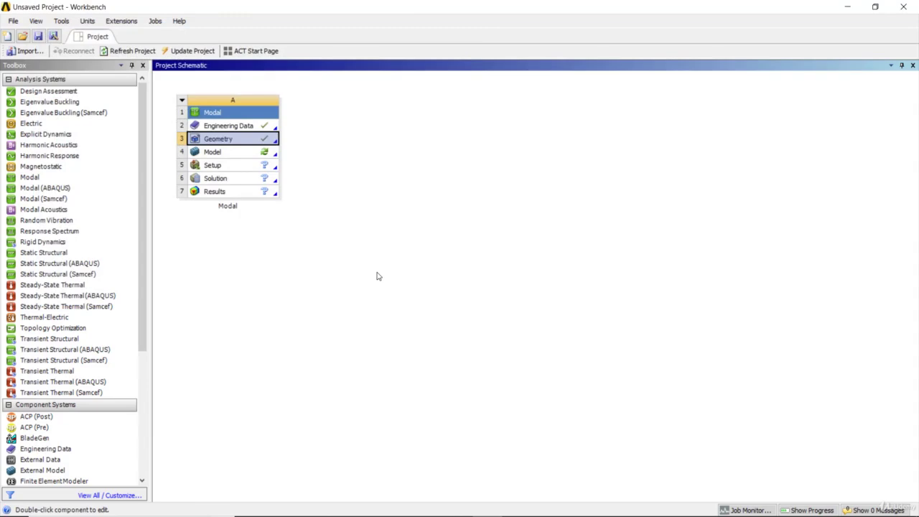
Step: Open the Modal system's model in Mechanical and assign Titanium Alloy to the FACE body
double_click(263, 155)
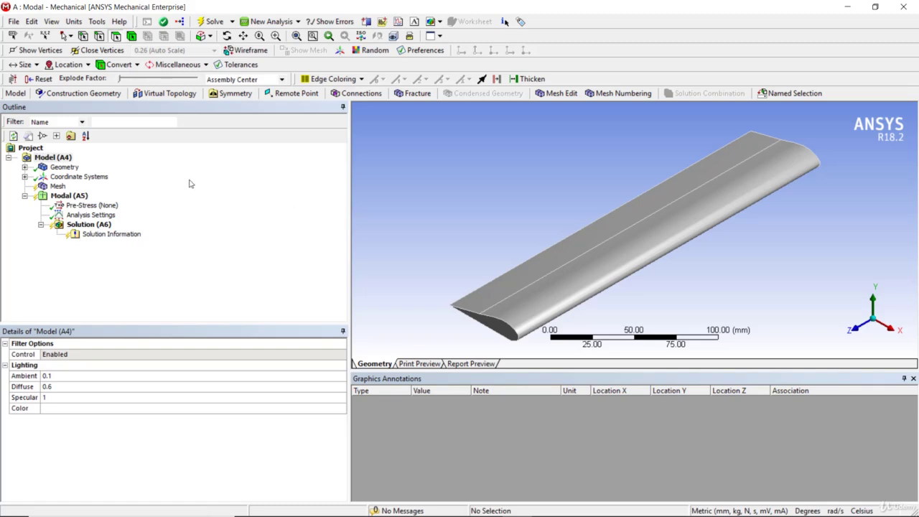
click(47, 169)
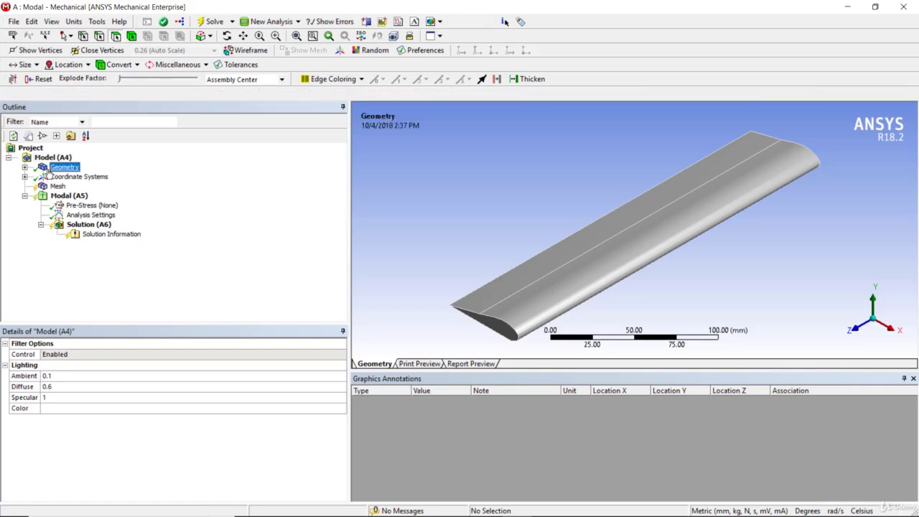
click(25, 168)
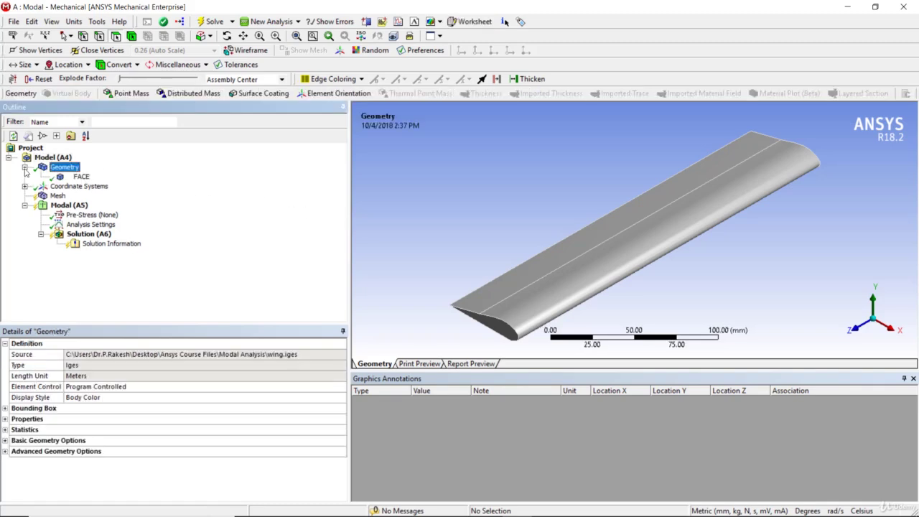
click(75, 178)
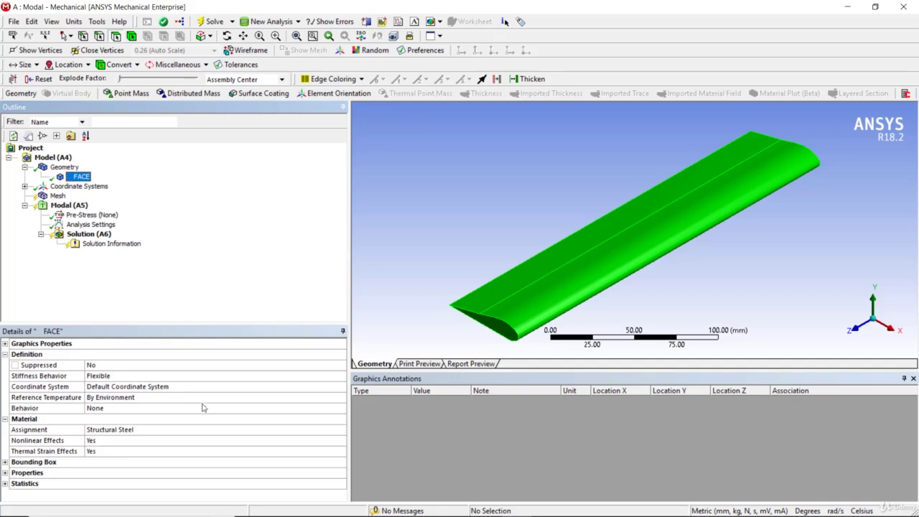
click(338, 430)
click(339, 431)
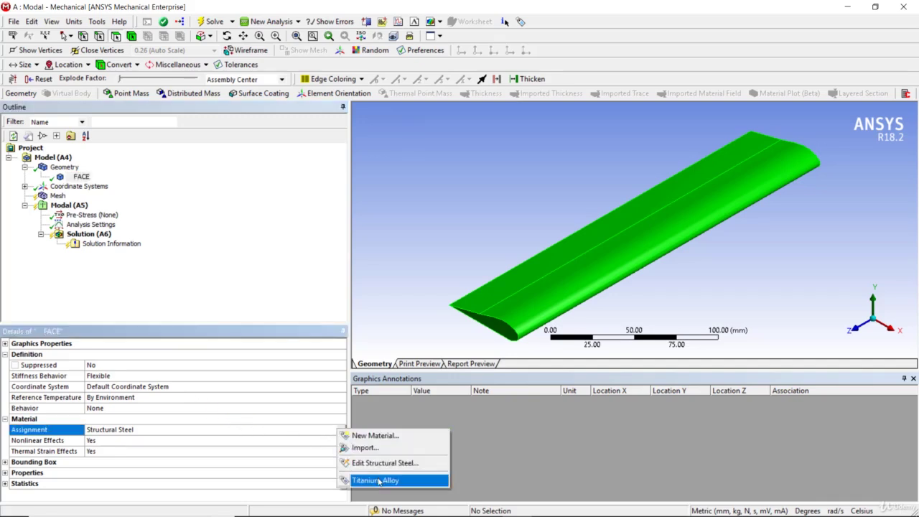
click(379, 480)
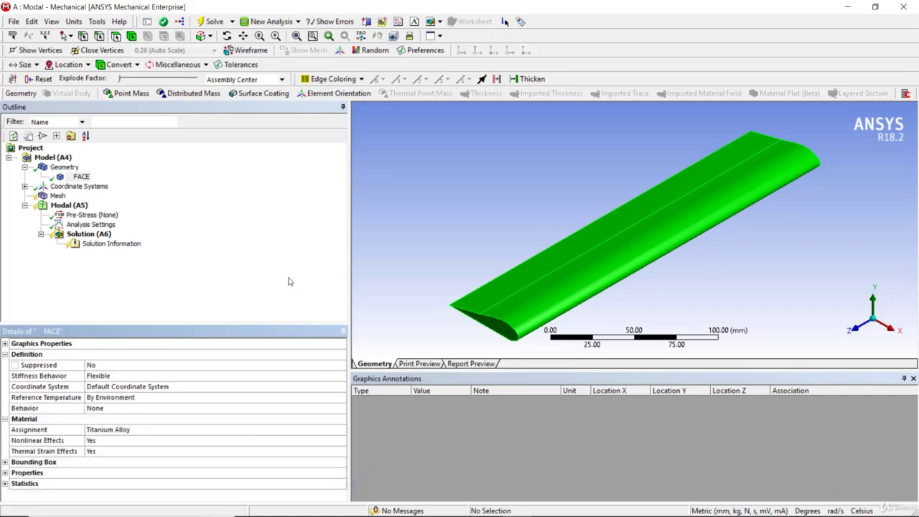
Step: Generate the wing's mesh with the default settings and inspect it from another angle
click(57, 196)
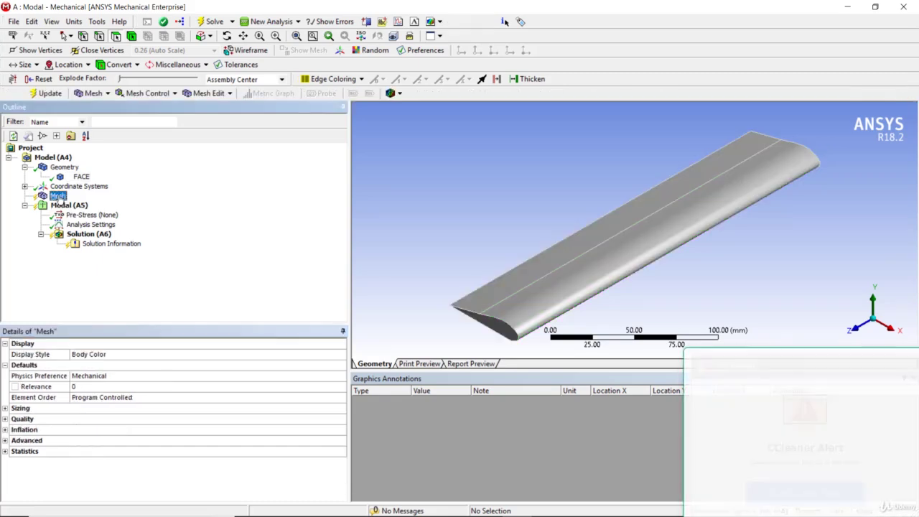
right_click(59, 198)
click(100, 237)
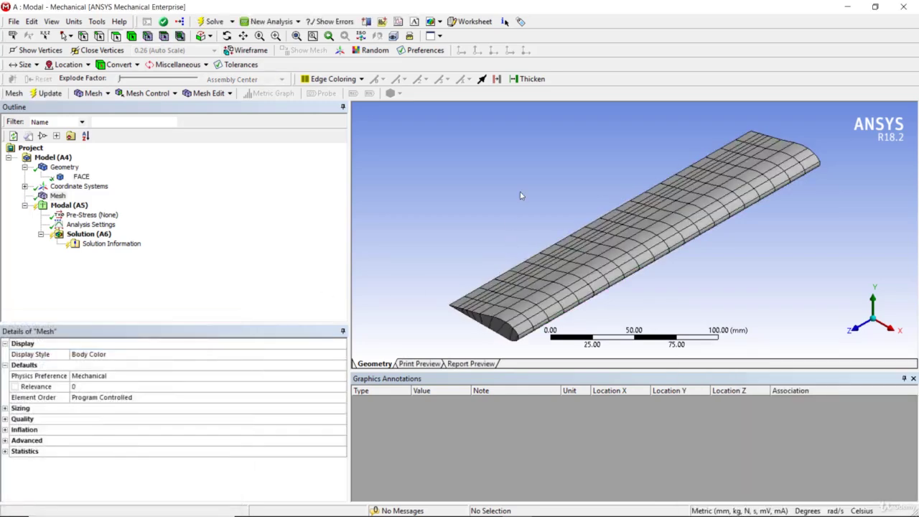
middle_drag(554, 239, 539, 257)
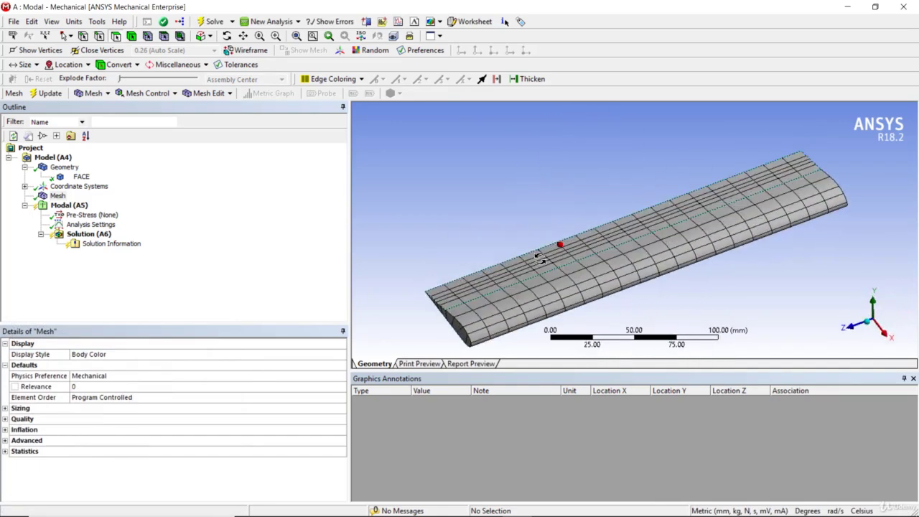
Step: Select the Modal (A5) environment and review which inertial and load types it offers
click(68, 206)
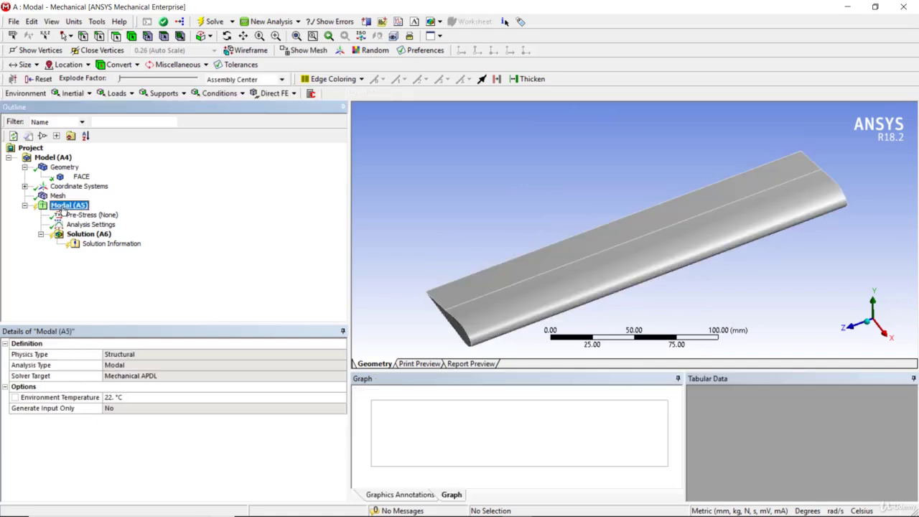
click(84, 94)
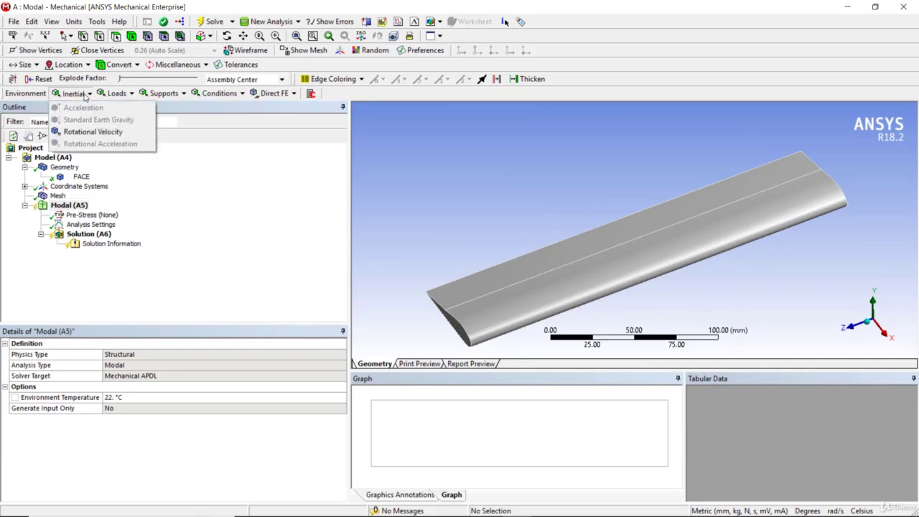
click(118, 94)
click(118, 95)
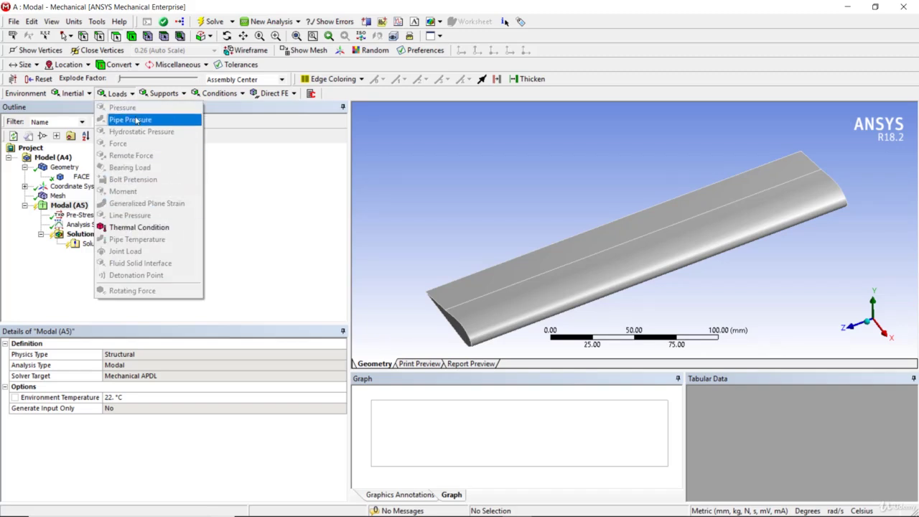
click(303, 159)
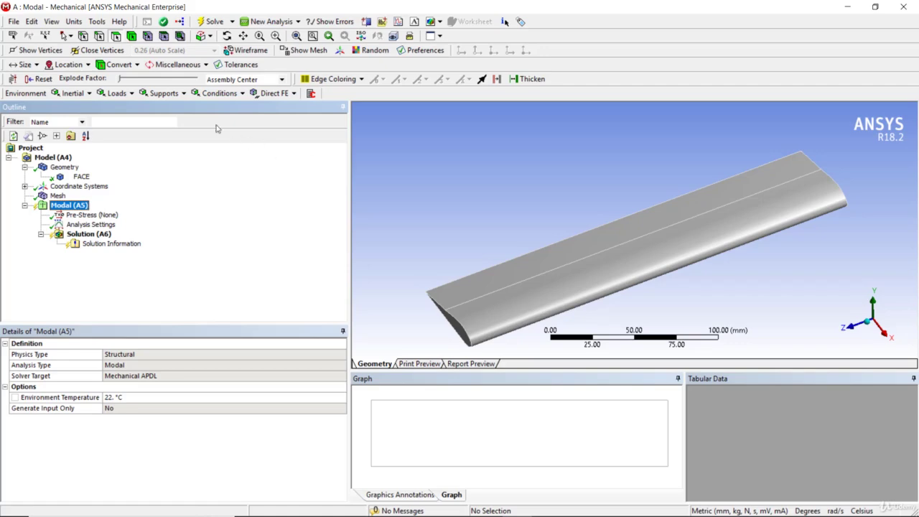
Step: Apply a Fixed Support to the airfoil-shaped end face at the near end of the wing
click(165, 93)
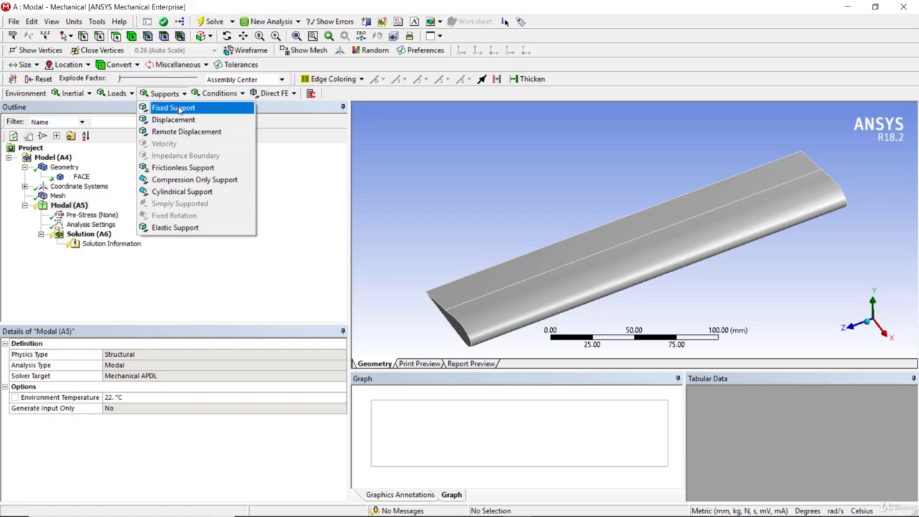
click(179, 109)
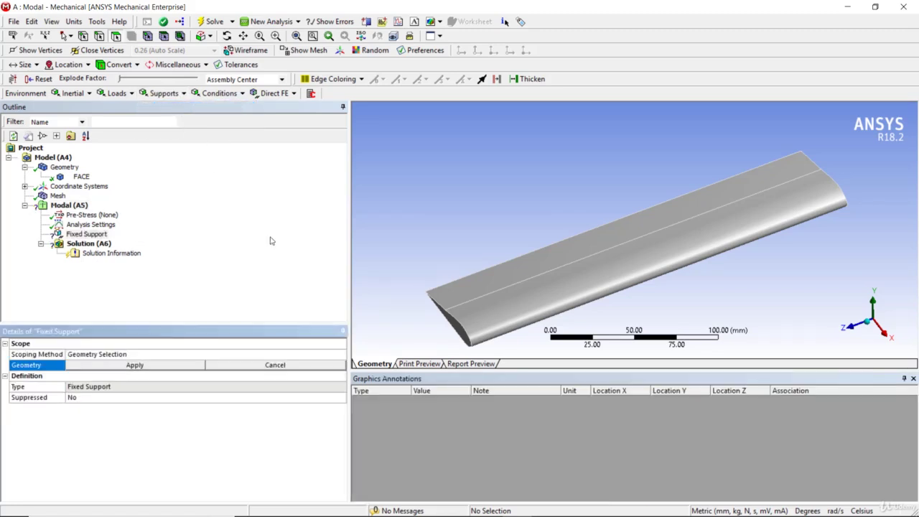
click(456, 333)
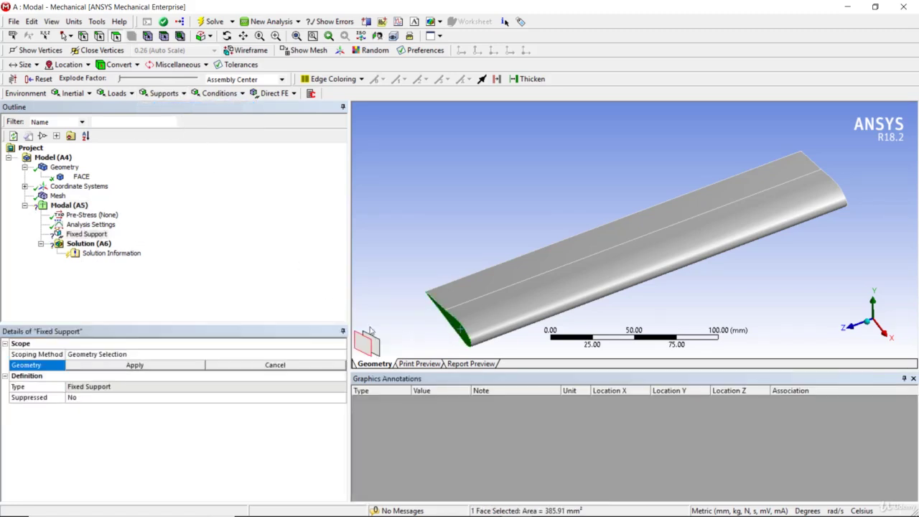
click(135, 364)
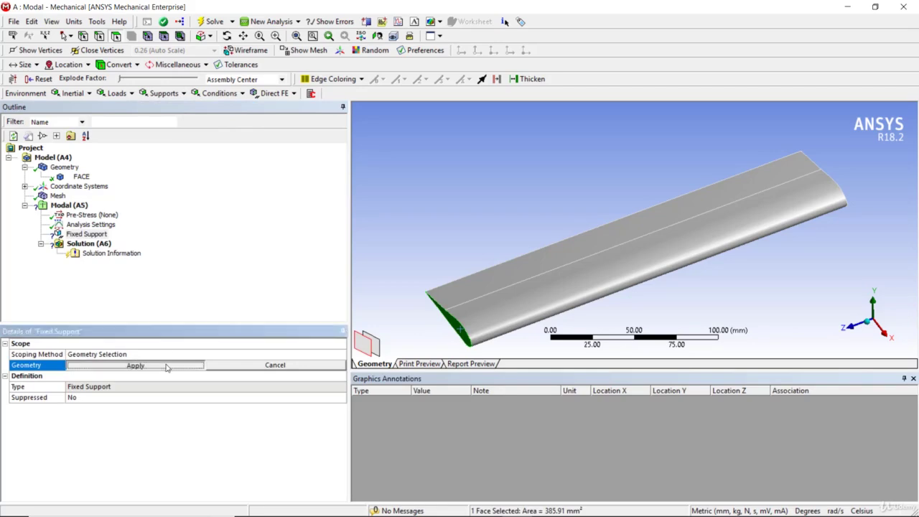
middle_drag(398, 261, 400, 224)
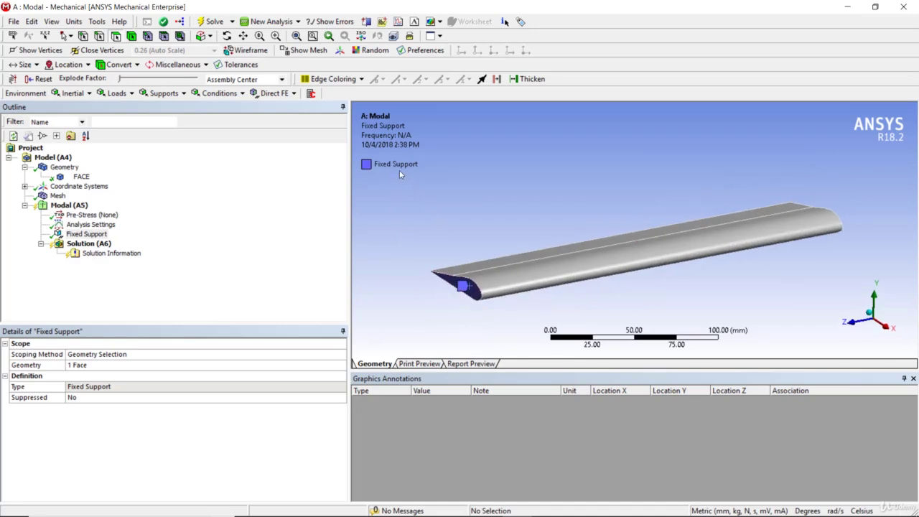
Step: Solve the modal analysis of the wing from Solution (A6)
middle_drag(475, 247, 434, 248)
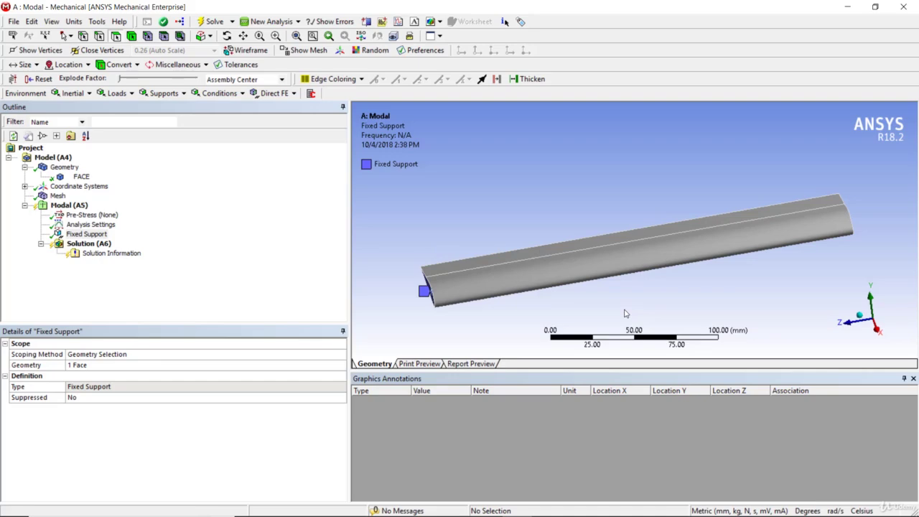
middle_drag(625, 313, 597, 230)
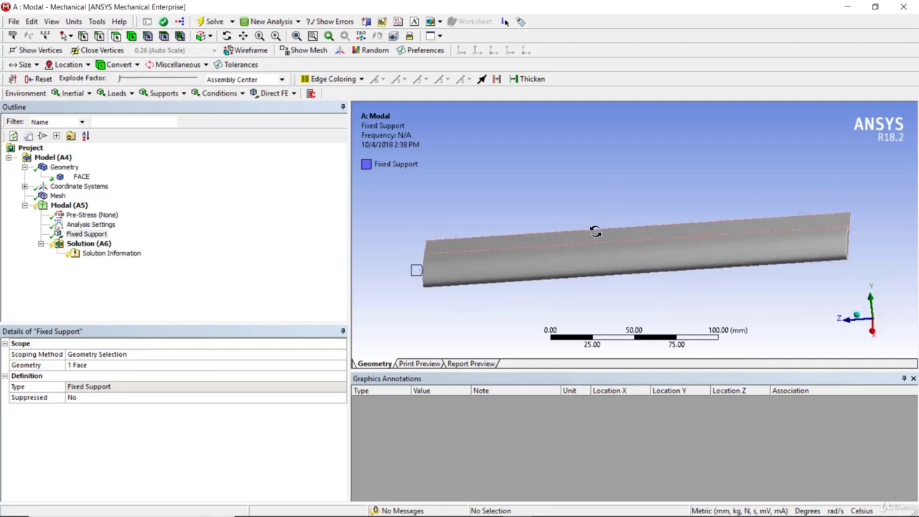
click(89, 244)
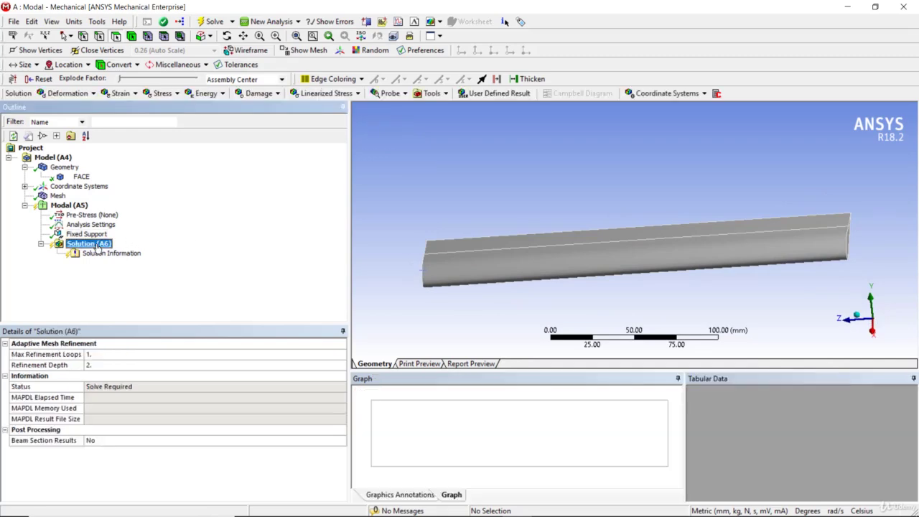
right_click(97, 248)
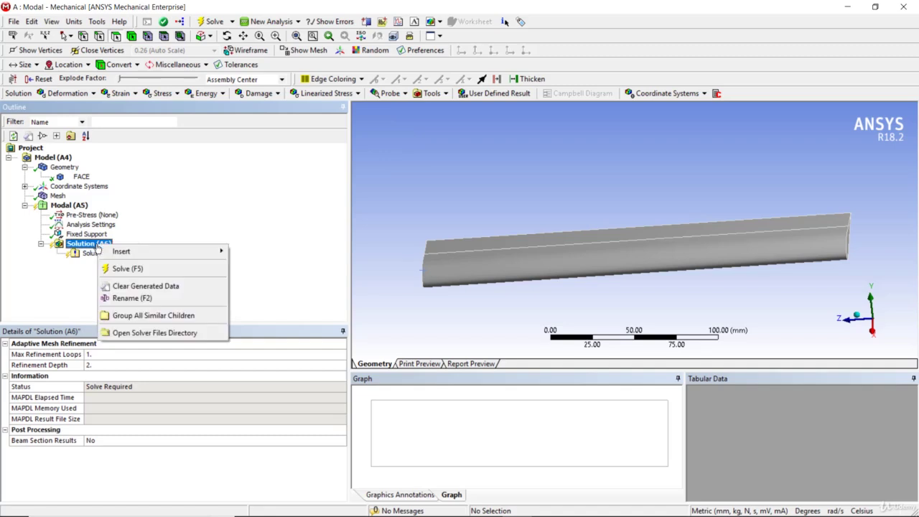
click(121, 270)
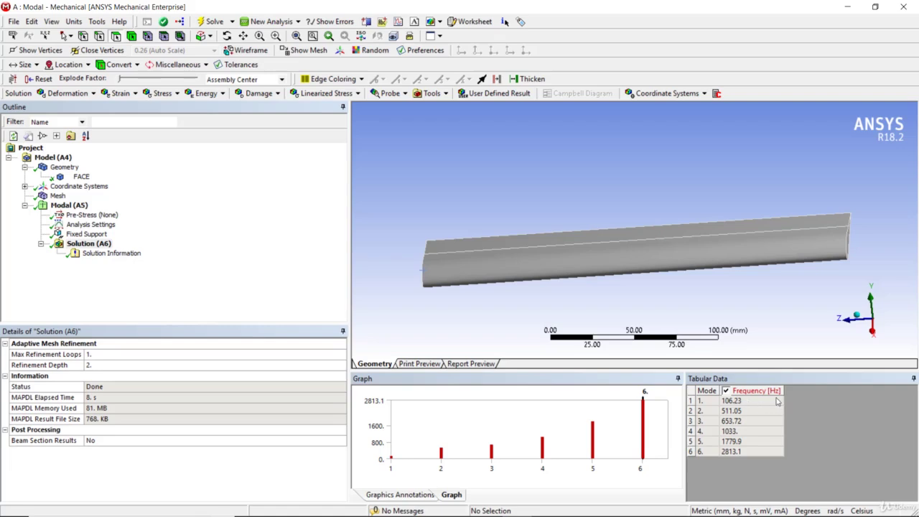
Step: Create mode shape results for all six modal frequencies and evaluate all results
middle_drag(675, 191, 649, 199)
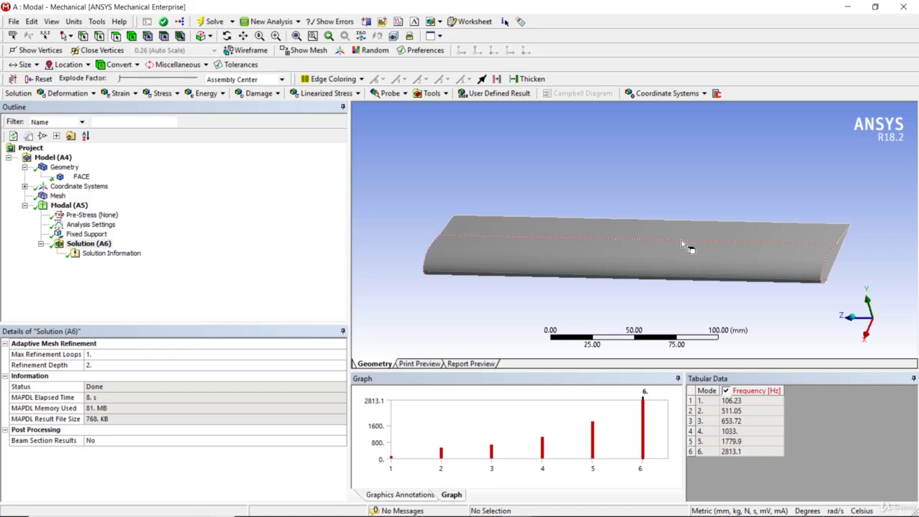
middle_drag(682, 244, 654, 195)
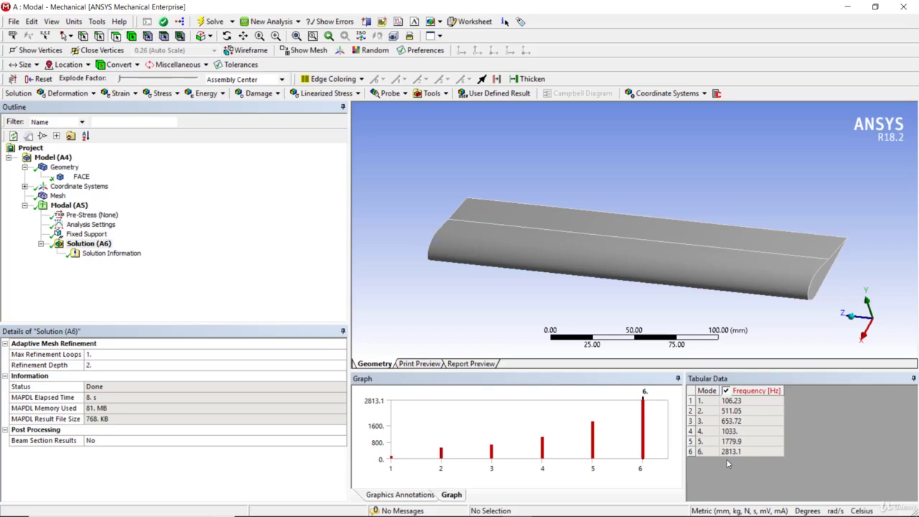
click(736, 401)
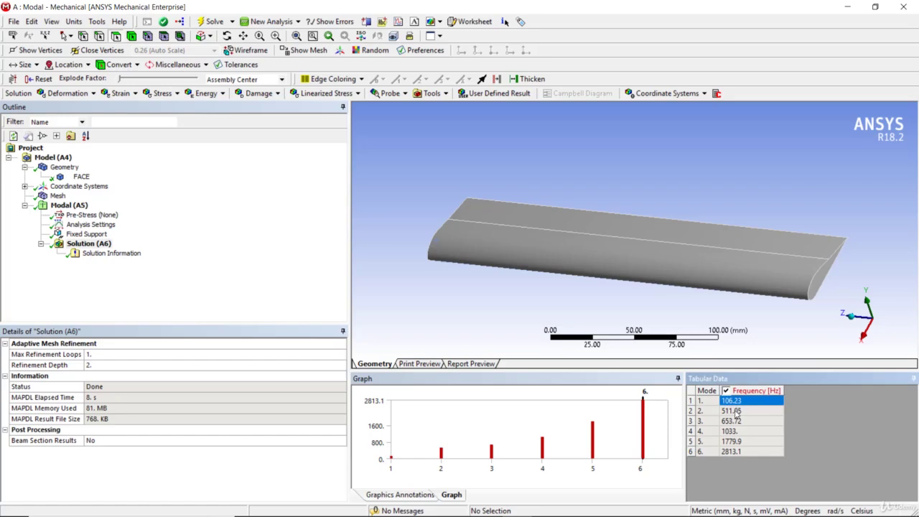
drag(736, 415, 736, 452)
right_click(735, 407)
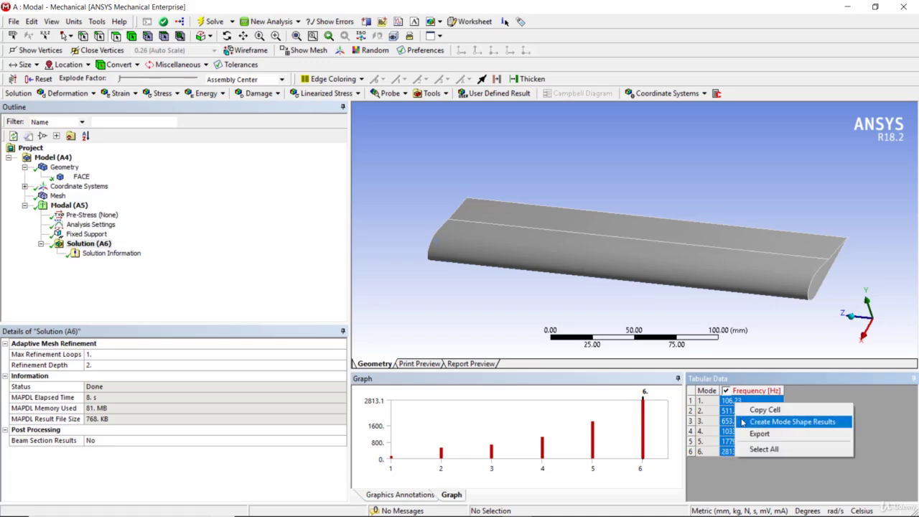
click(790, 421)
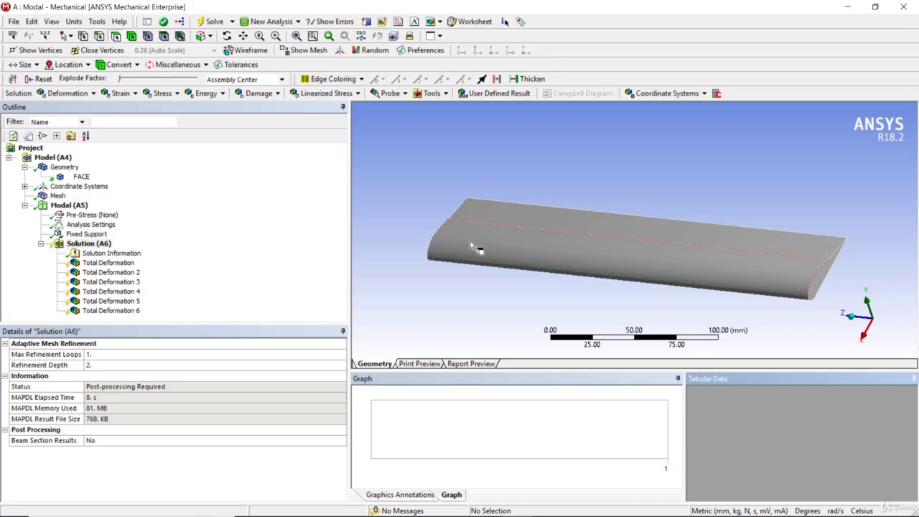
right_click(99, 246)
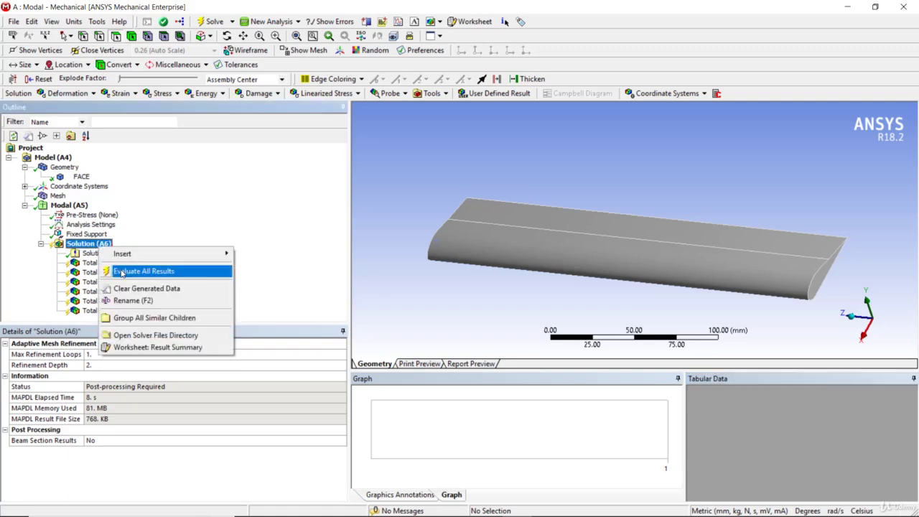
click(122, 273)
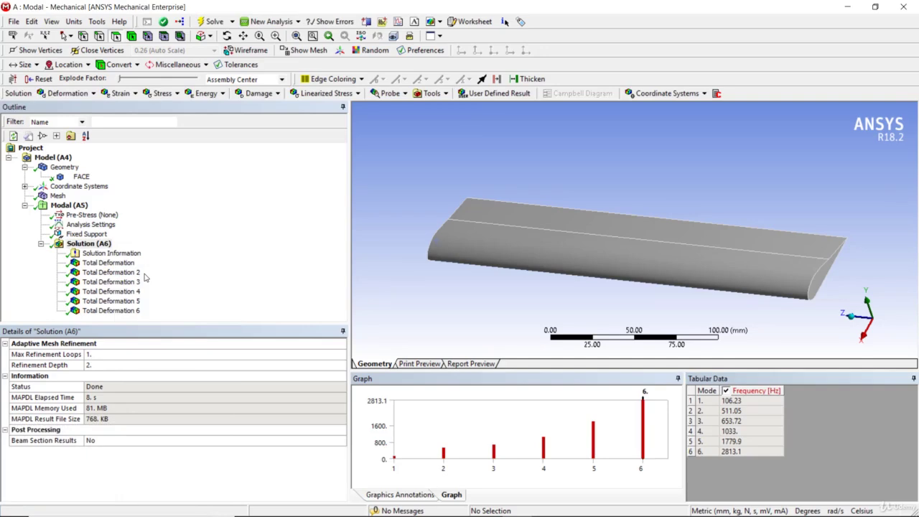
Step: Display the first mode's Total Deformation result and examine the wing's deformed shape from several angles
click(108, 262)
mouse_move(531, 259)
mouse_down()
mouse_move(533, 241)
mouse_move(420, 259)
mouse_move(521, 258)
mouse_up()
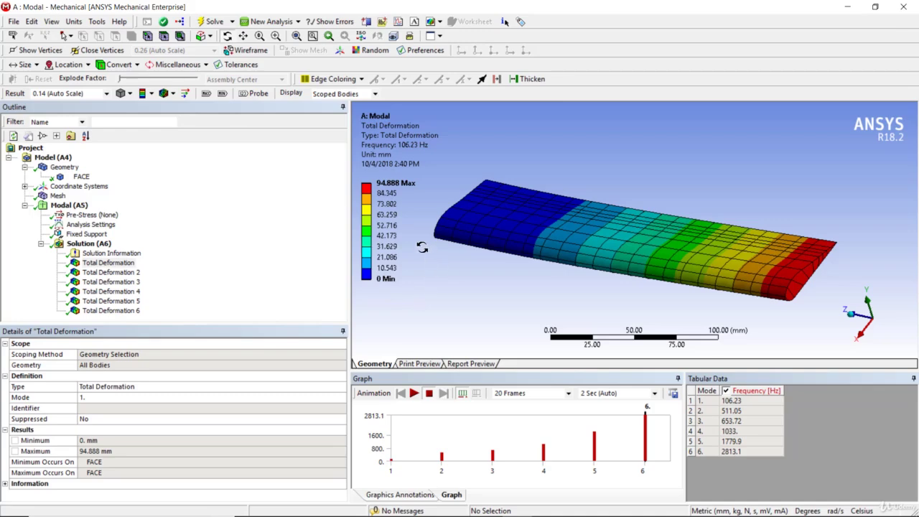
mouse_move(493, 249)
mouse_down()
mouse_move(497, 233)
mouse_move(507, 261)
mouse_up()
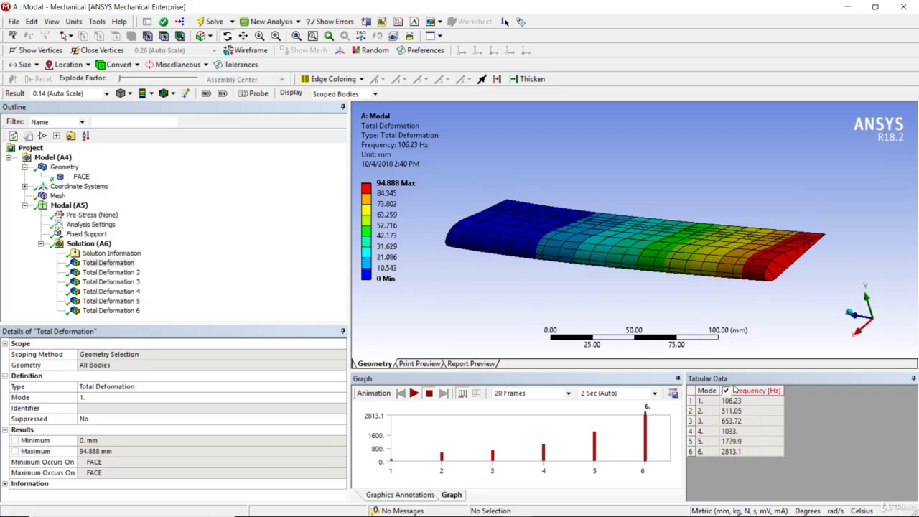
drag(745, 272, 747, 260)
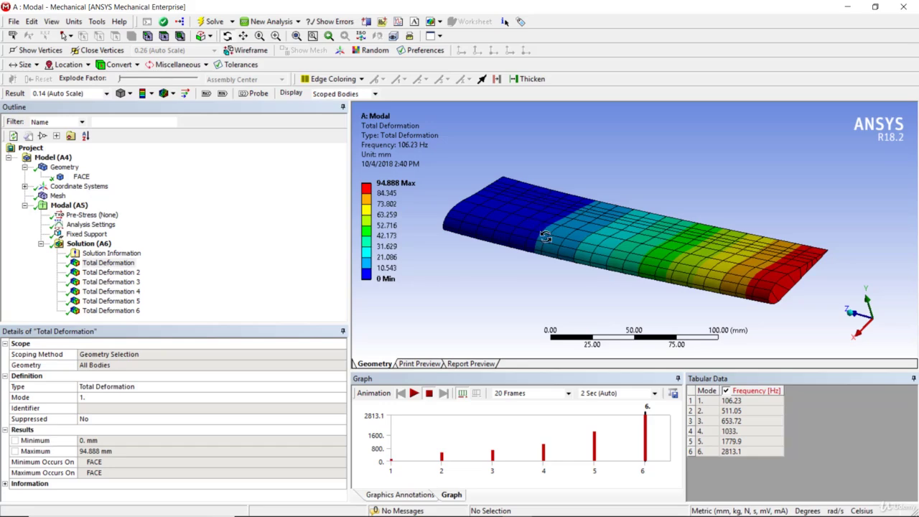
drag(543, 235, 535, 237)
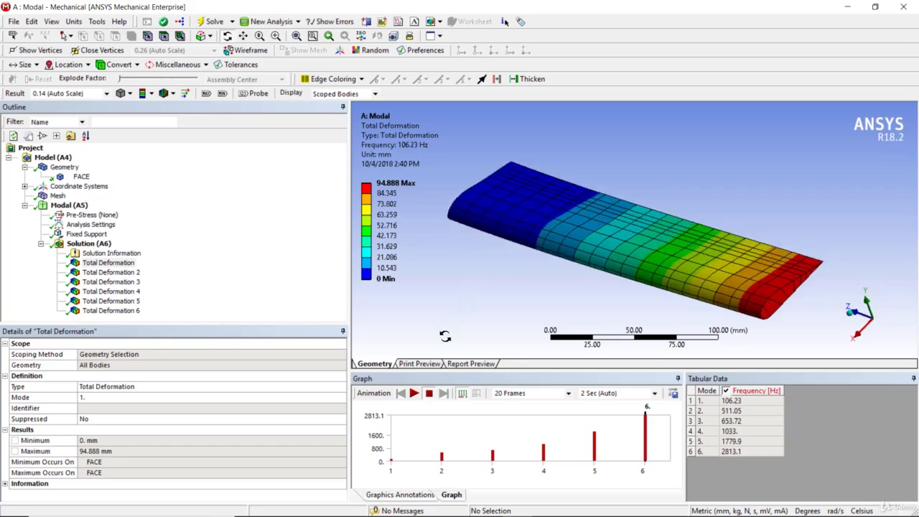
Step: Animate the first mode's deformation, pause it and view the wing from the side
click(414, 394)
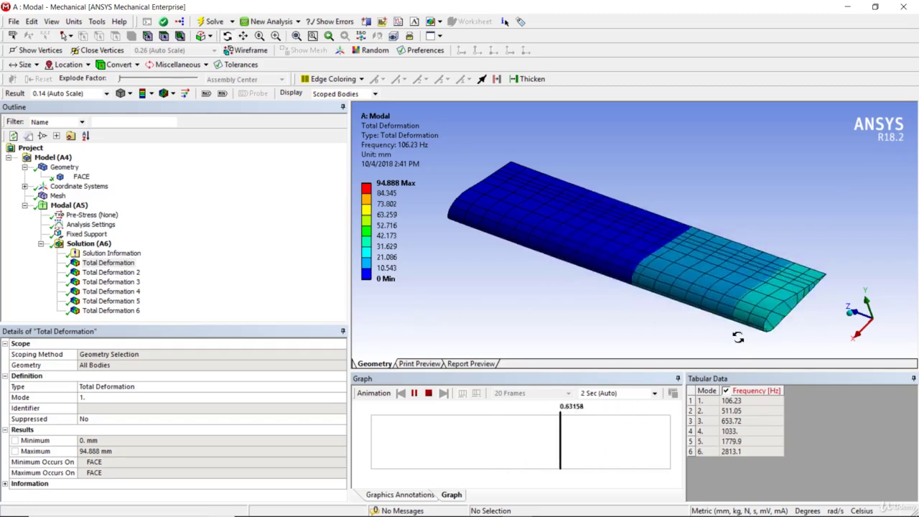
click(415, 394)
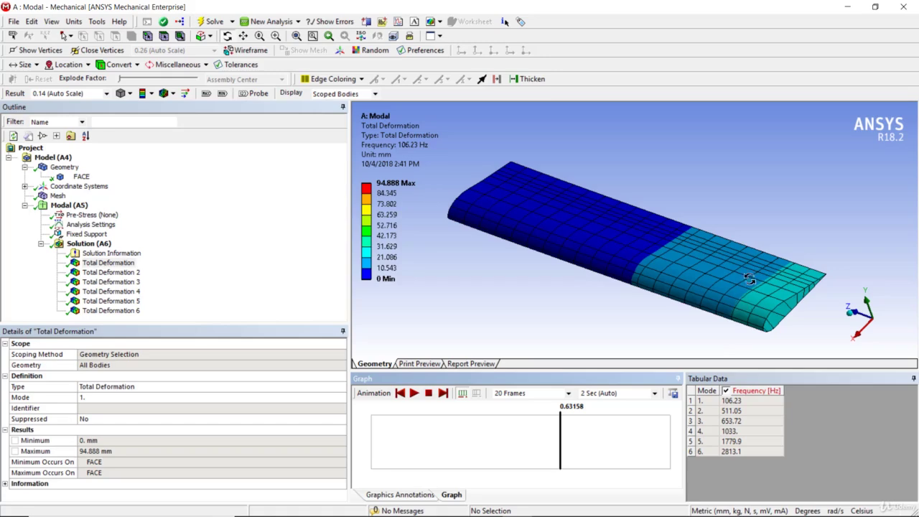
drag(818, 282, 884, 236)
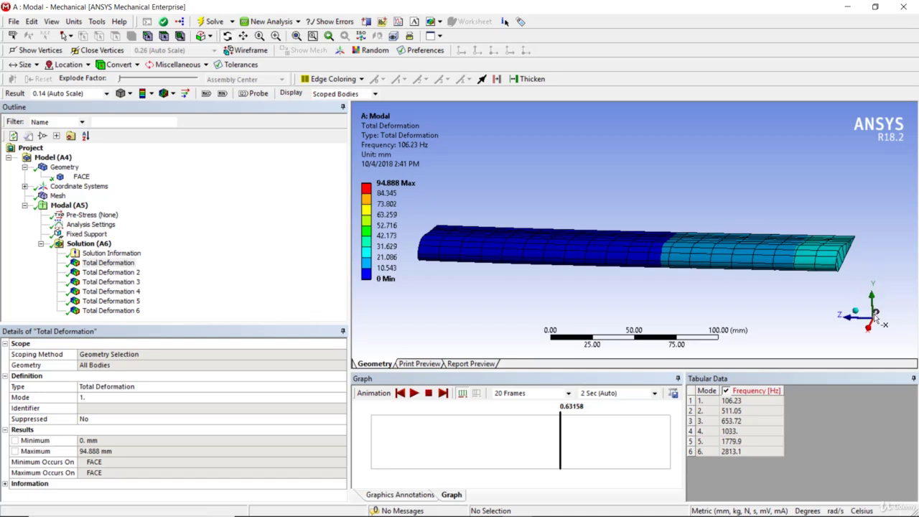
Step: Display and animate Total Deformation 2 and Total Deformation 3 to examine the second and third mode shapes
click(111, 272)
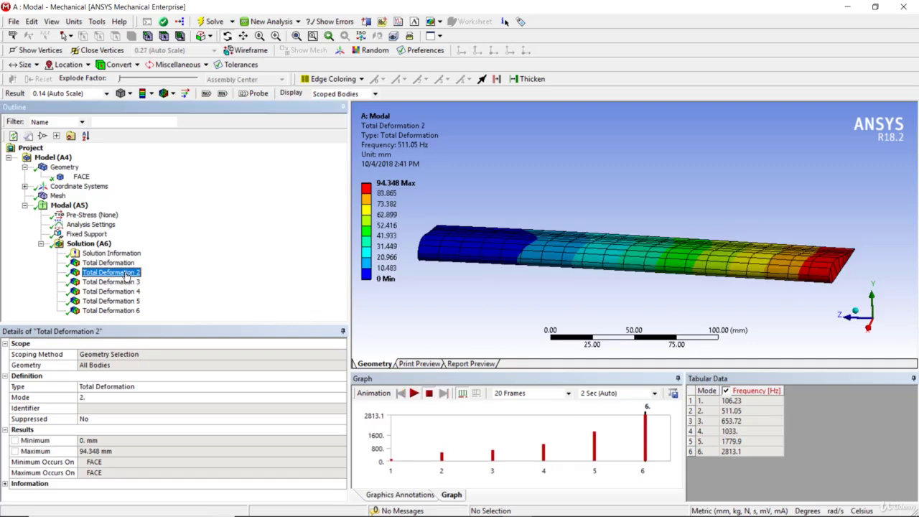
click(413, 393)
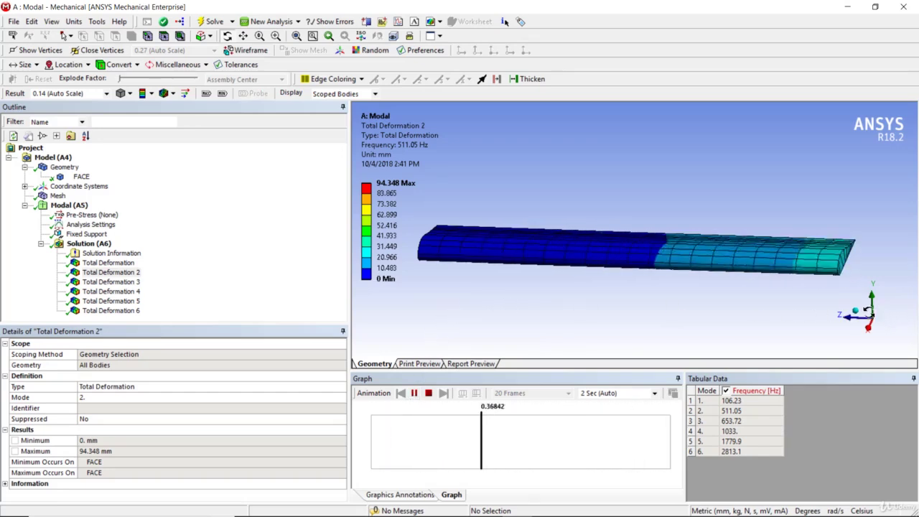
click(414, 394)
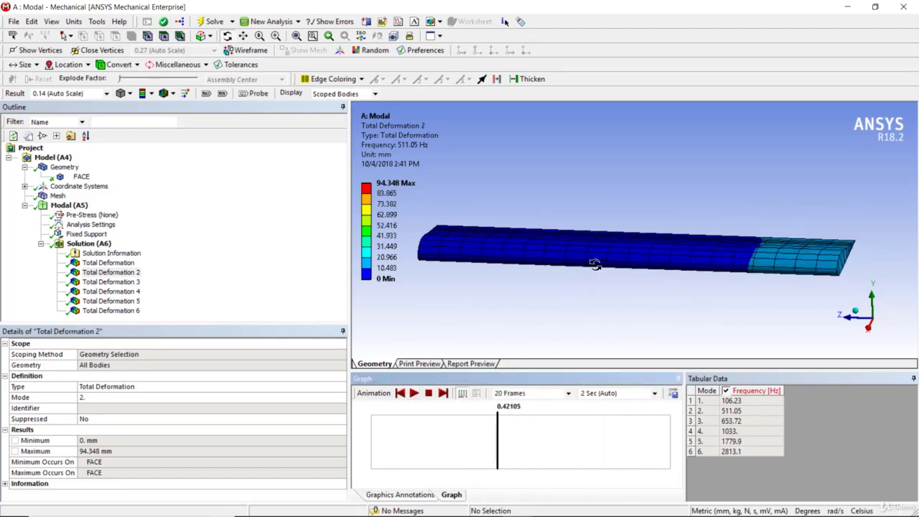
click(133, 282)
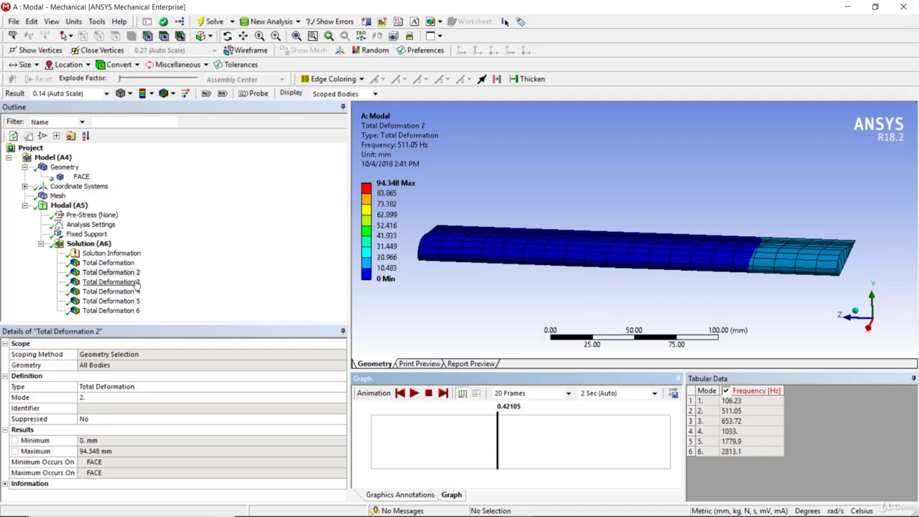
click(414, 393)
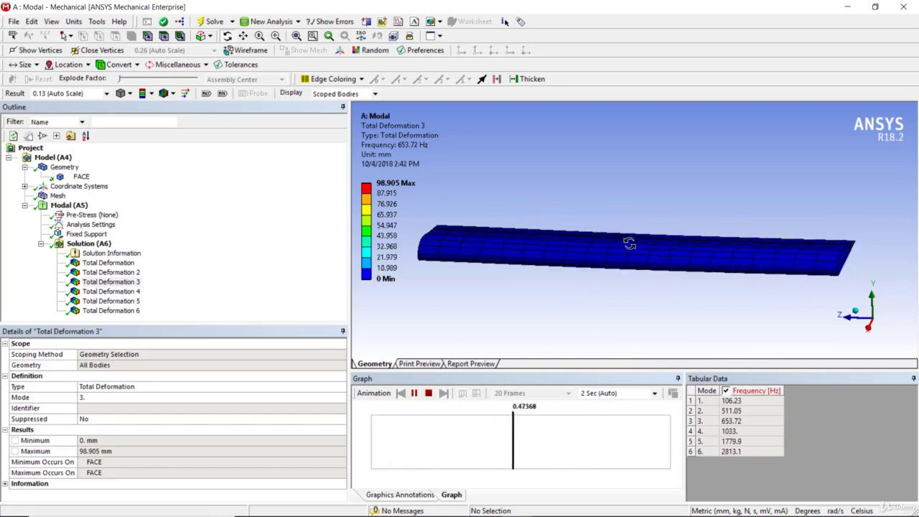
Step: Display and animate Total Deformation 4 and Total Deformation 5 to examine the fourth and fifth mode shapes
click(97, 293)
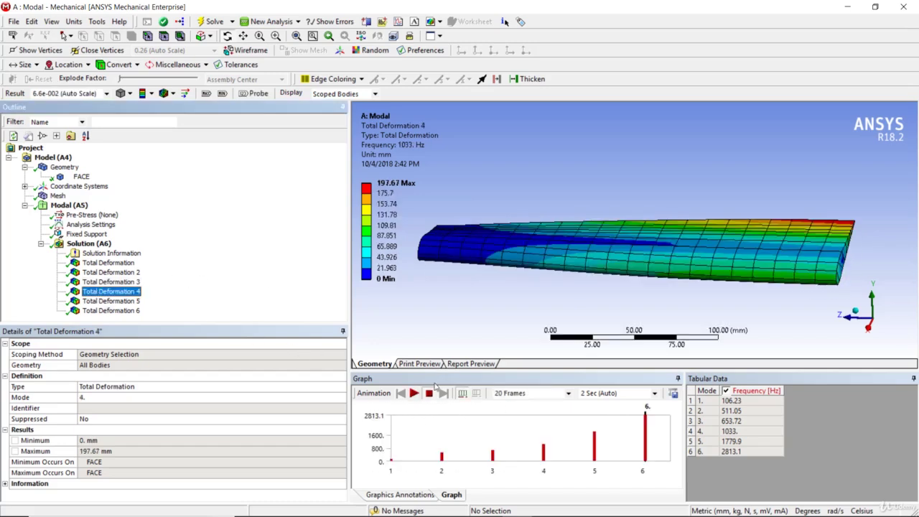
click(415, 394)
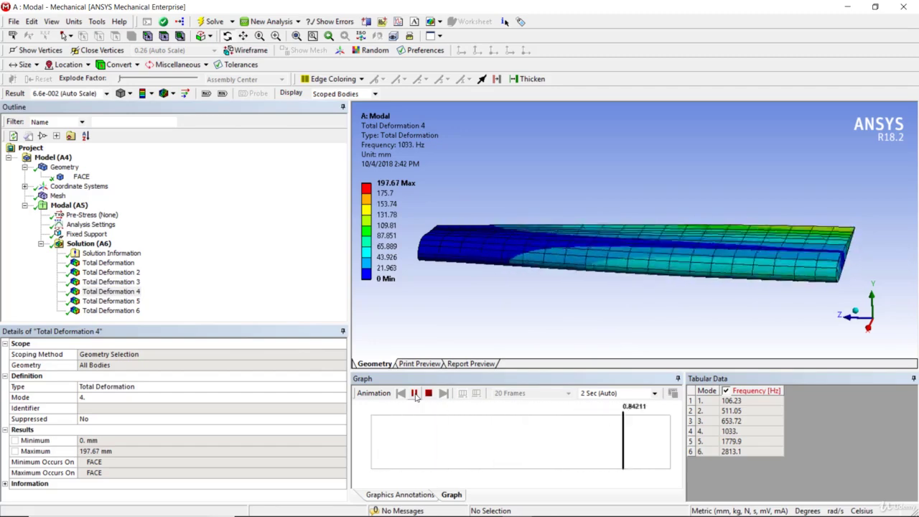
click(133, 302)
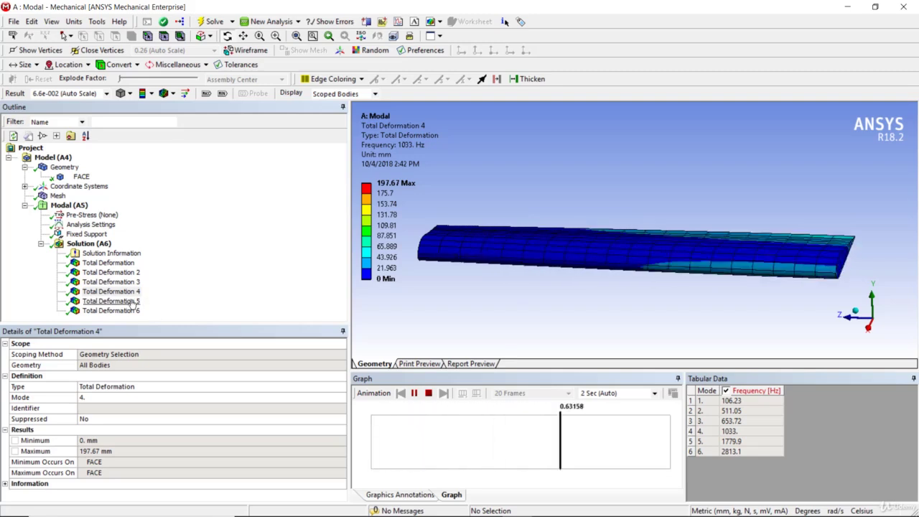
click(415, 393)
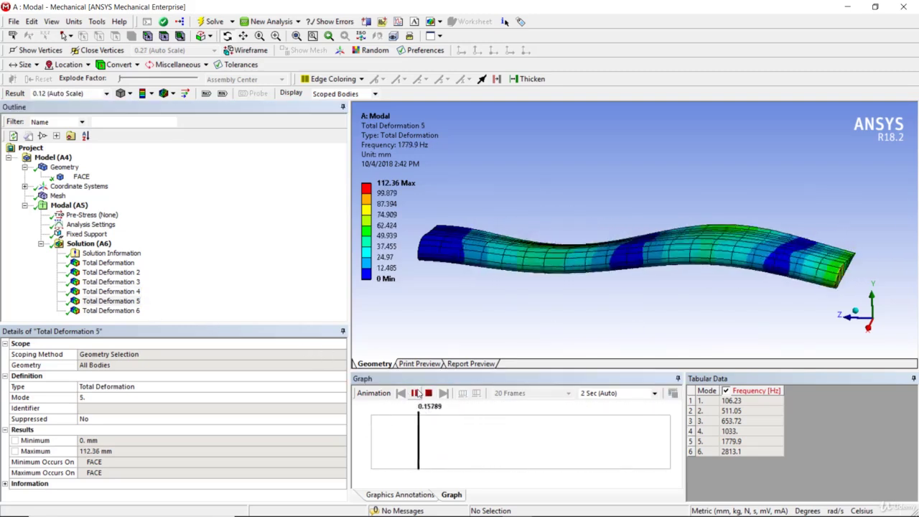
Step: Animate Total Deformation 6, examine the sixth mode shape from the wing's free end and pause the animation
click(122, 310)
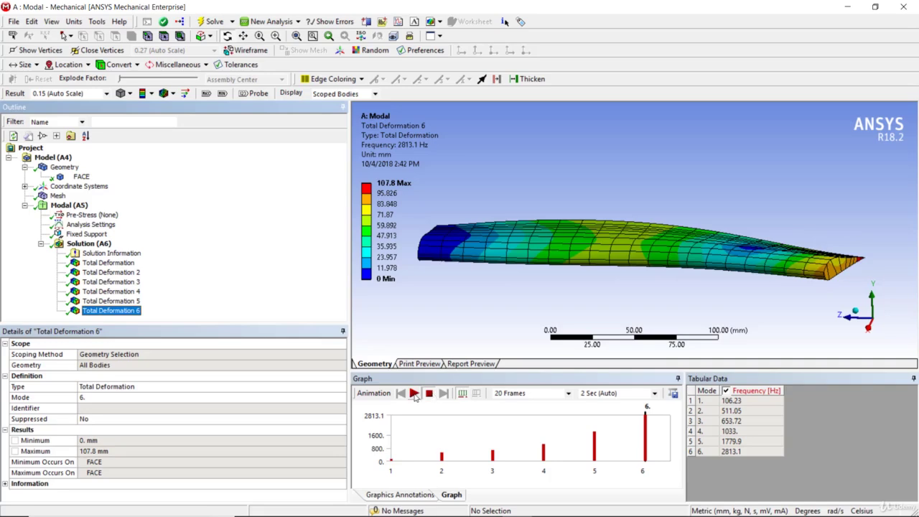
click(414, 394)
drag(527, 299, 460, 306)
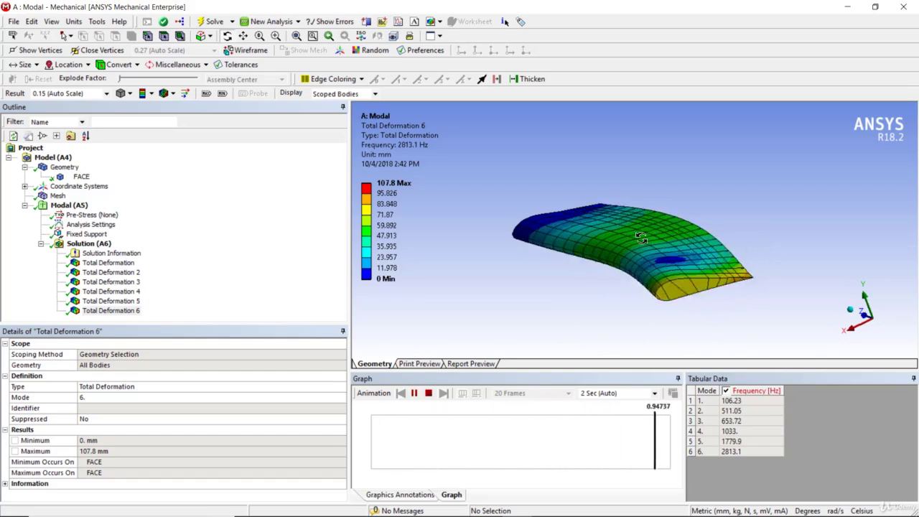
click(414, 394)
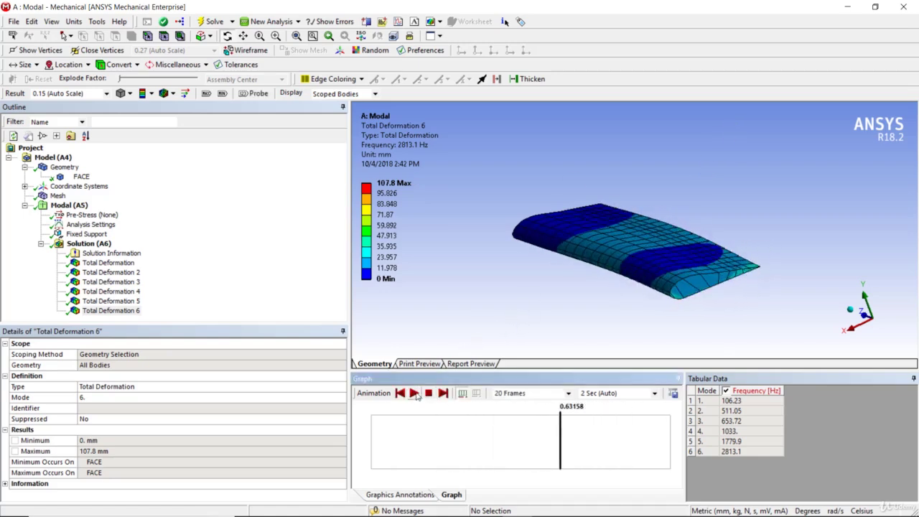
Step: Close the Mechanical window and save the Workbench project as Wing Modal Analysis in the desktop's Ansys Finished Files folder
click(903, 6)
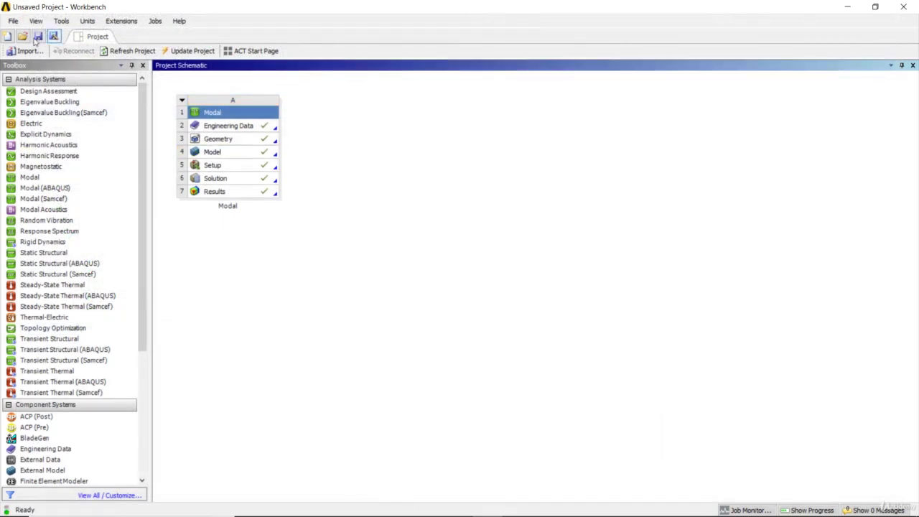
click(13, 21)
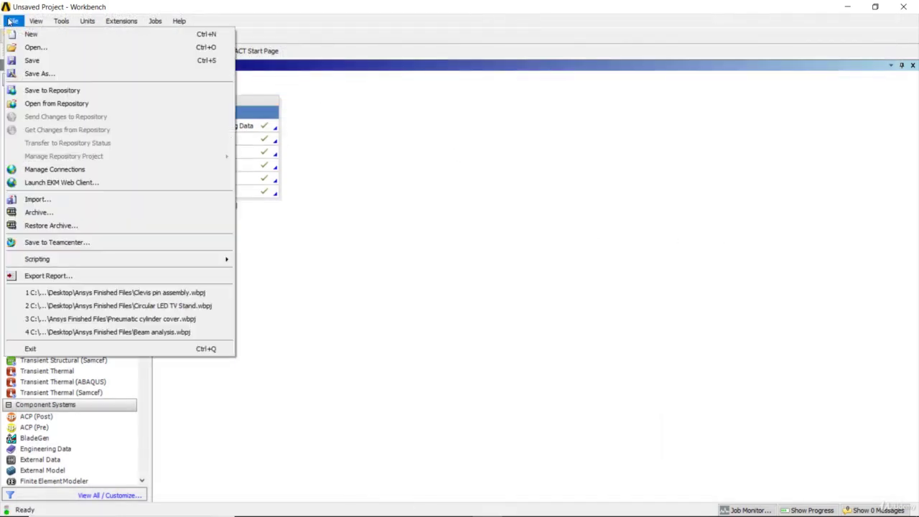
click(33, 60)
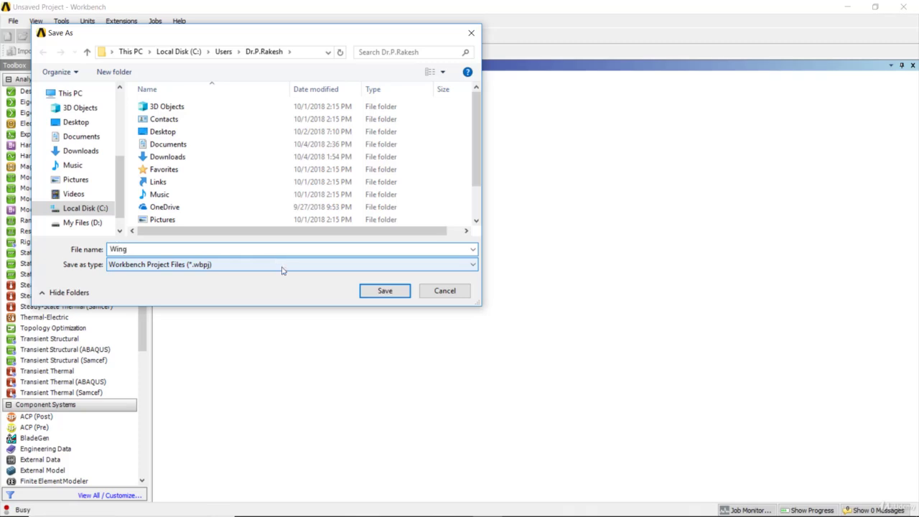
click(85, 122)
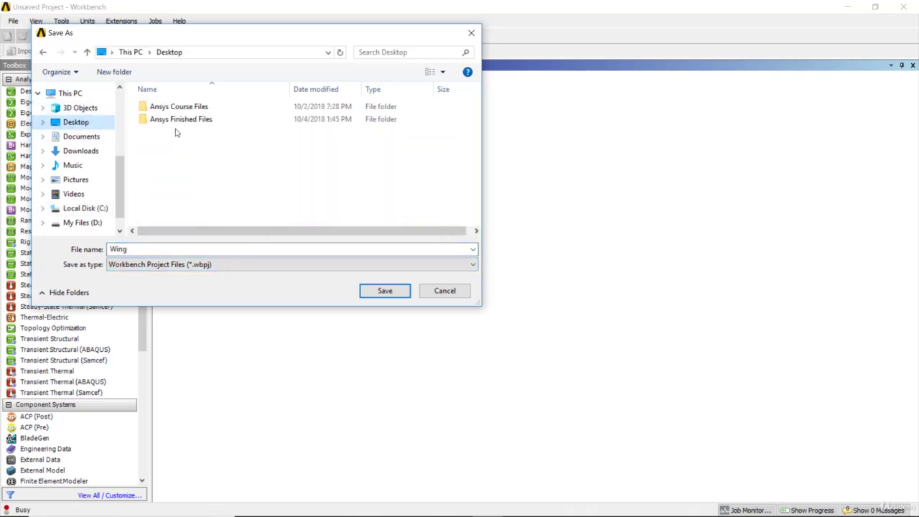
double_click(189, 119)
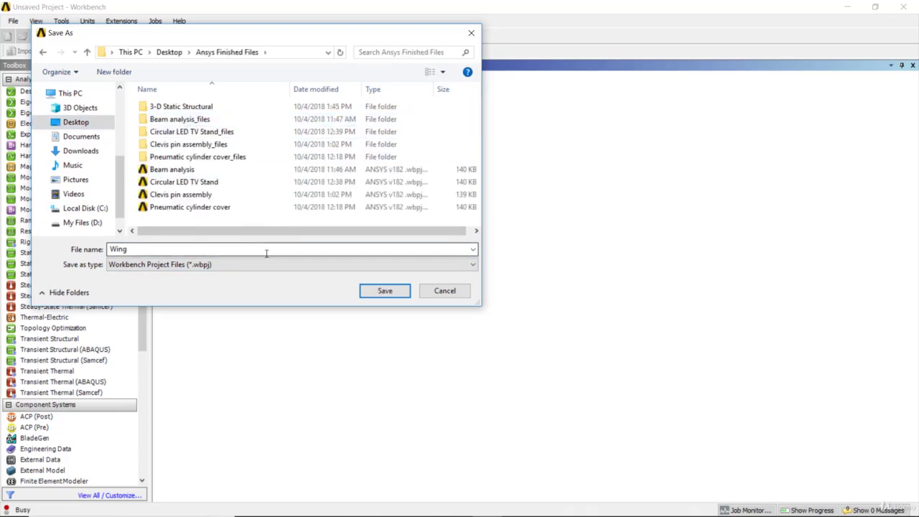
text(W)
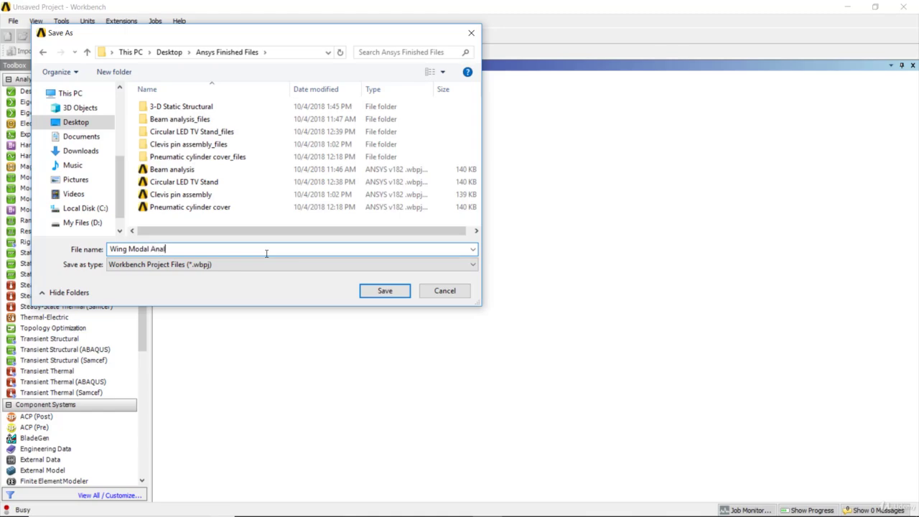
key(Return)
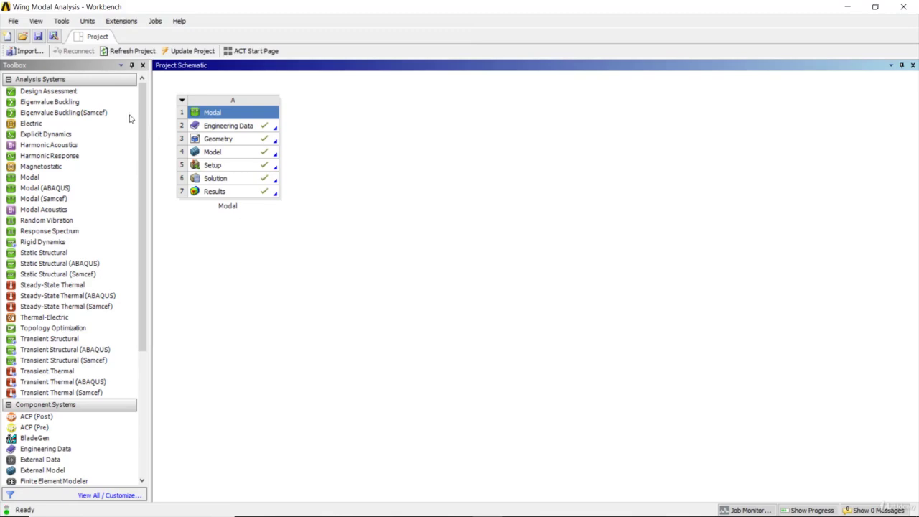
Step: Archive the project as Wing Modal Analysis (.wbpz) in Ansys Finished Files, including result/solution files and imported external files
click(13, 22)
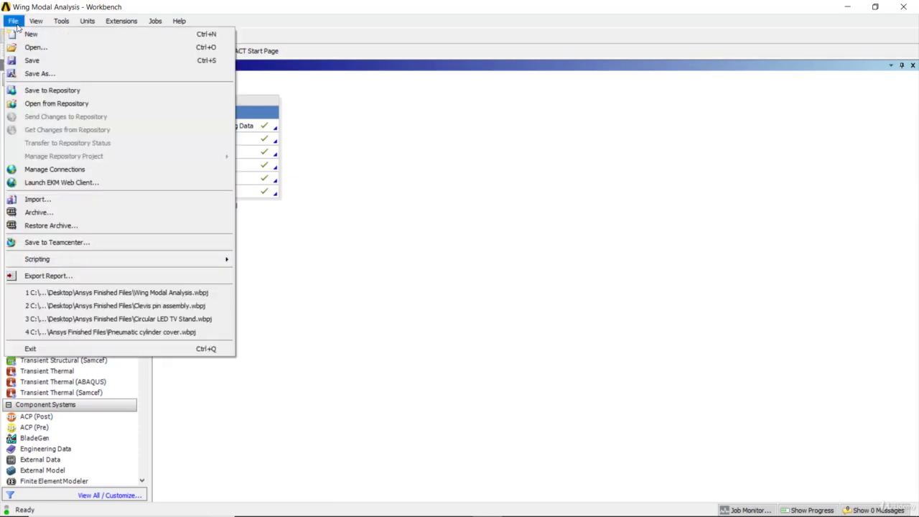
click(40, 213)
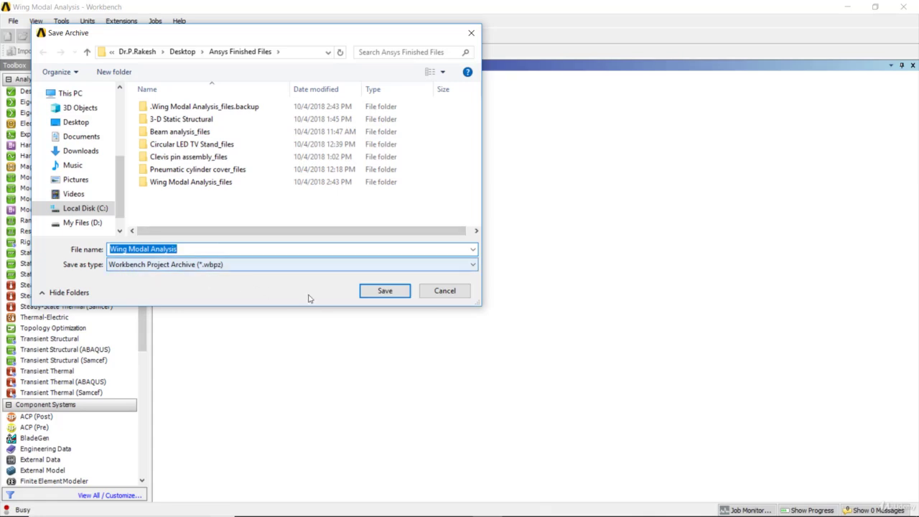
click(374, 291)
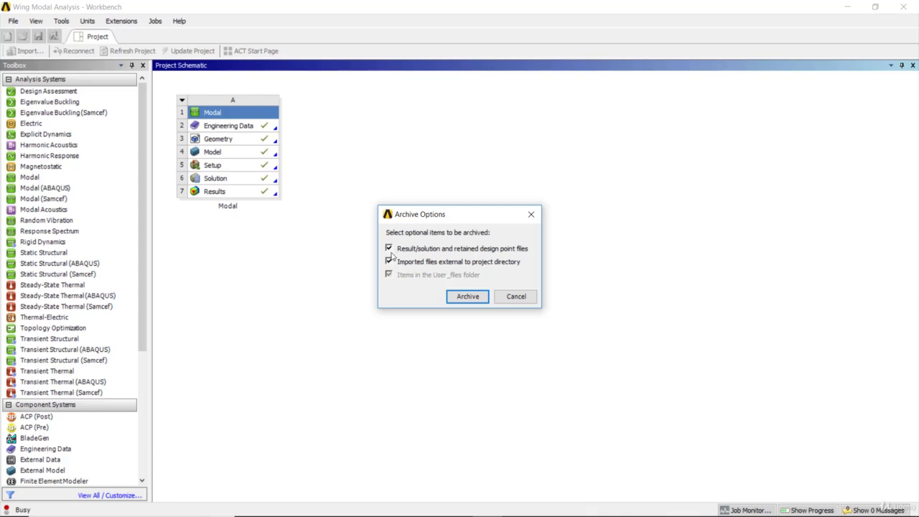
click(463, 296)
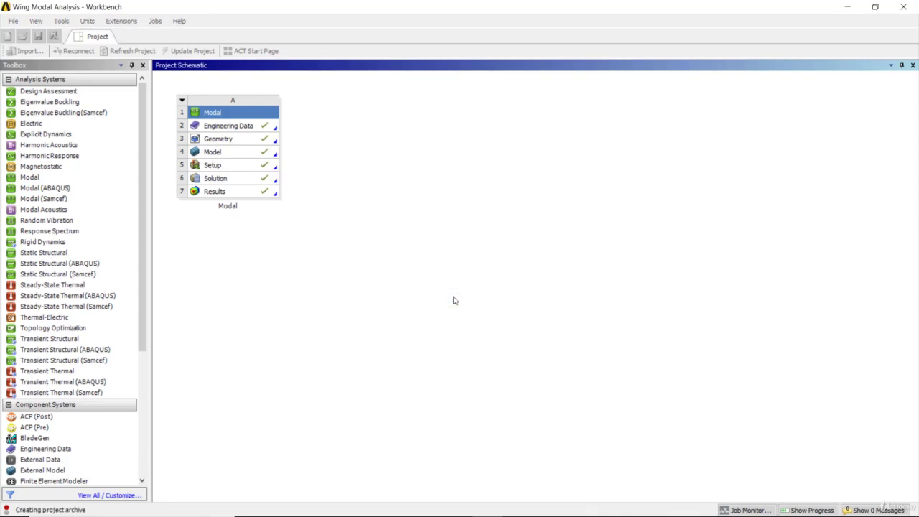